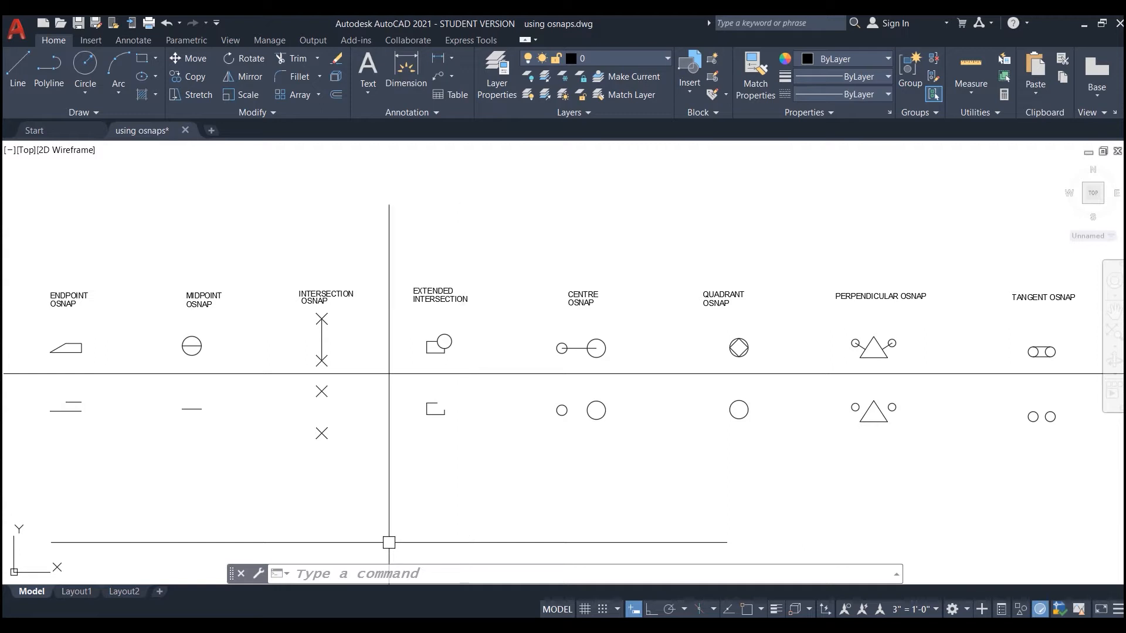
Step: In the lower endpoint exercise, draw a line joining the left ends of the two horizontal lines, using Endpoint snap for both points
mouse_move(205, 452)
middle_mouse_down()
mouse_move(503, 467)
mouse_move(703, 438)
middle_mouse_up()
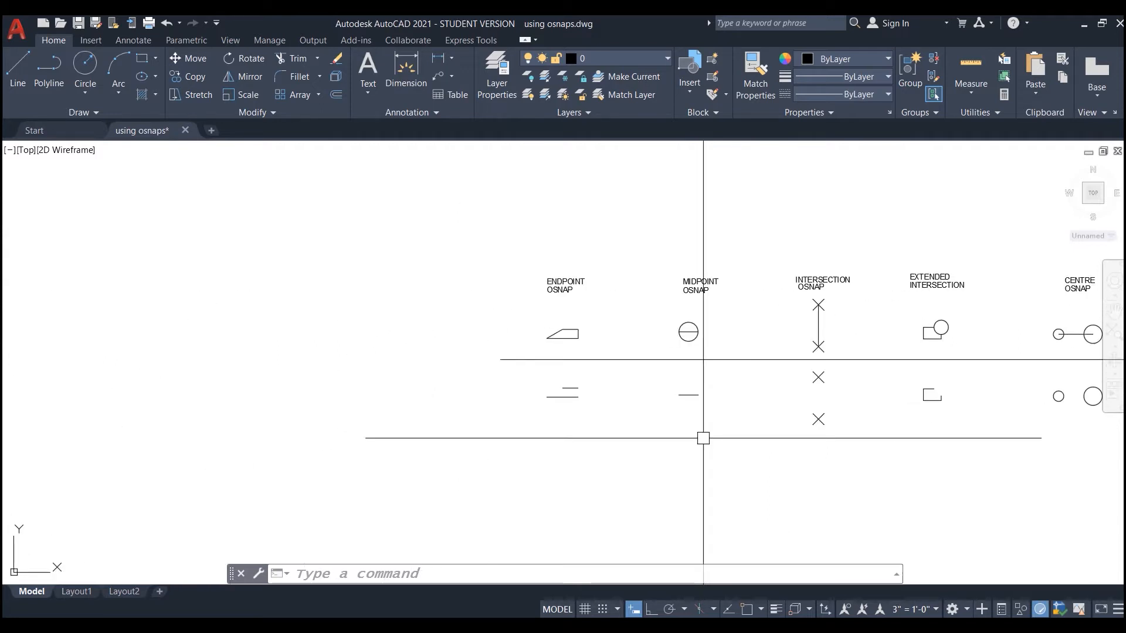
scroll(545, 378, "up", 6)
middle_click_drag(450, 399, 427, 415)
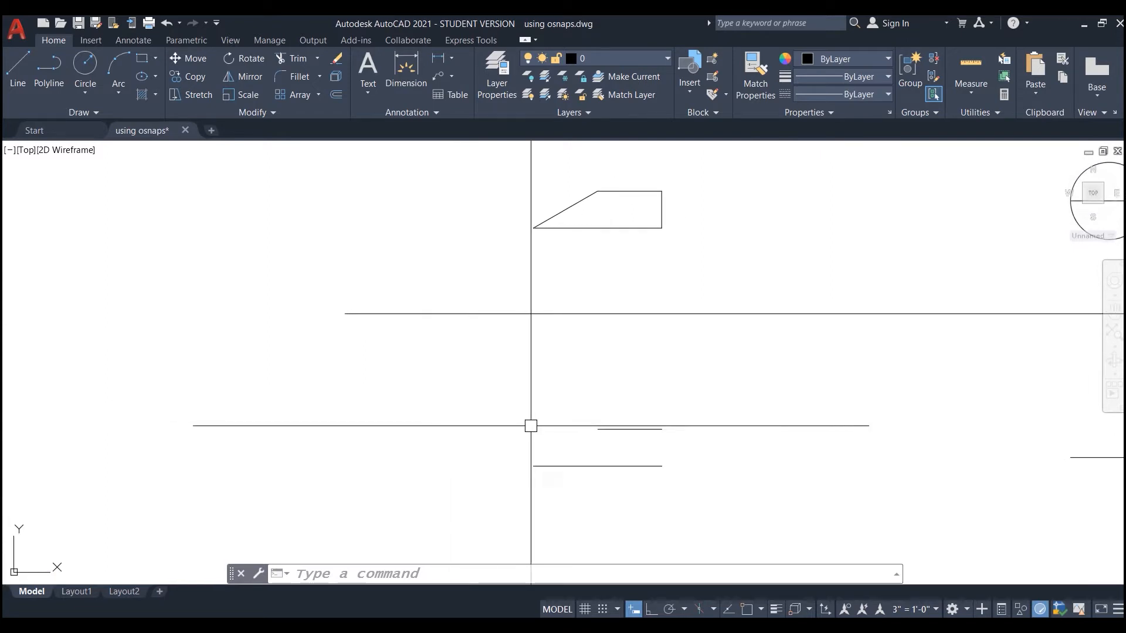
scroll(530, 425, "up", 2)
middle_click_drag(530, 425, 439, 424)
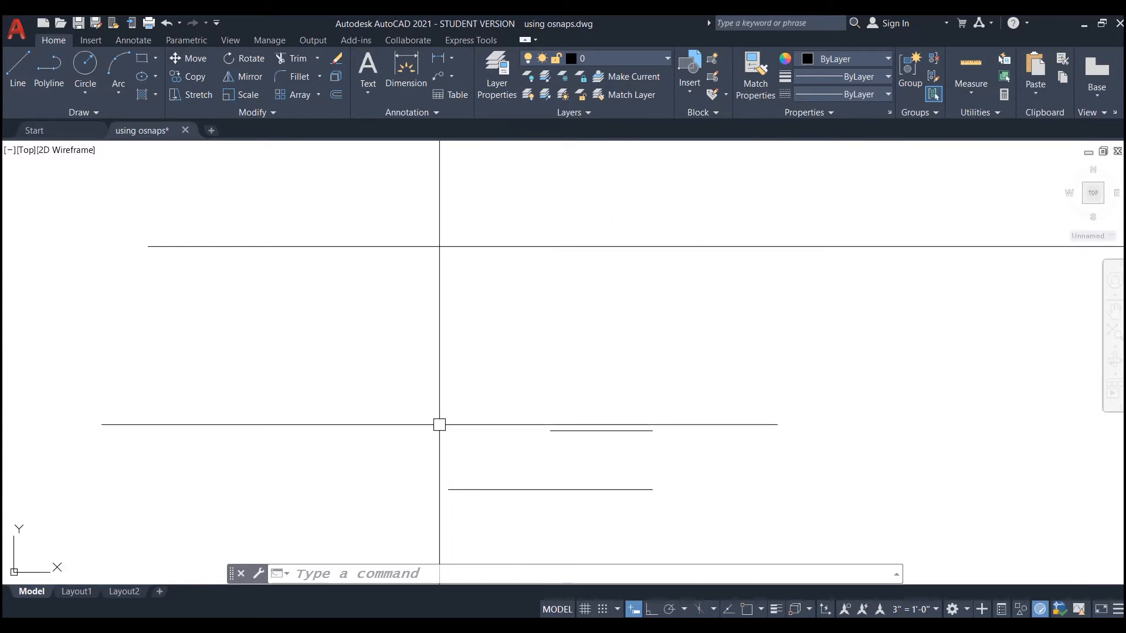
scroll(505, 476, "down", 2)
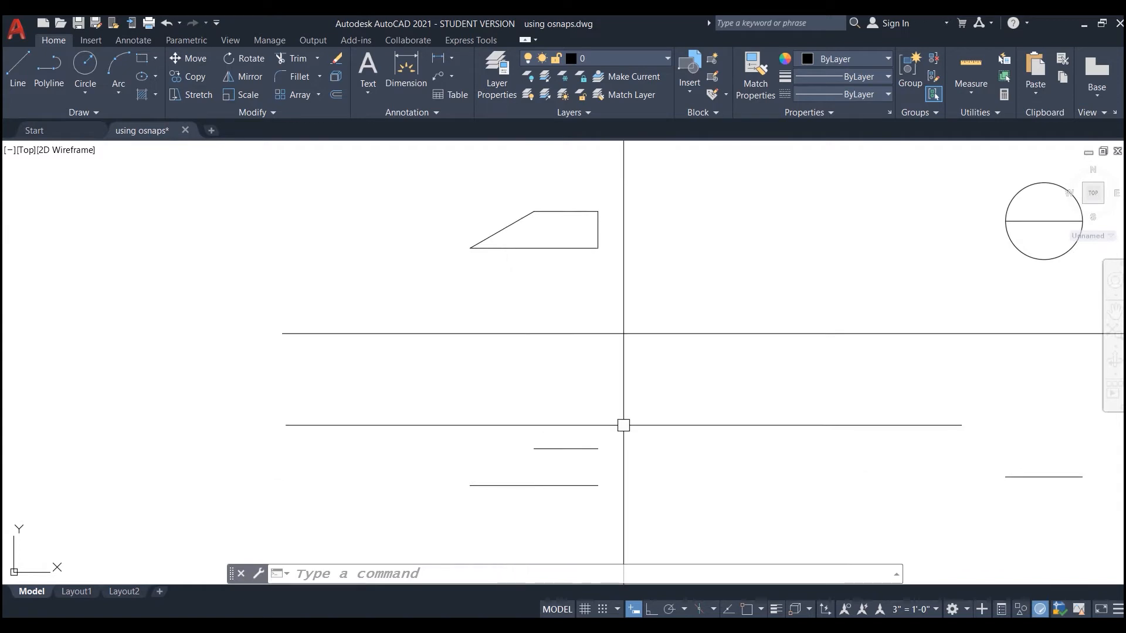
middle_click_drag(585, 430, 663, 414)
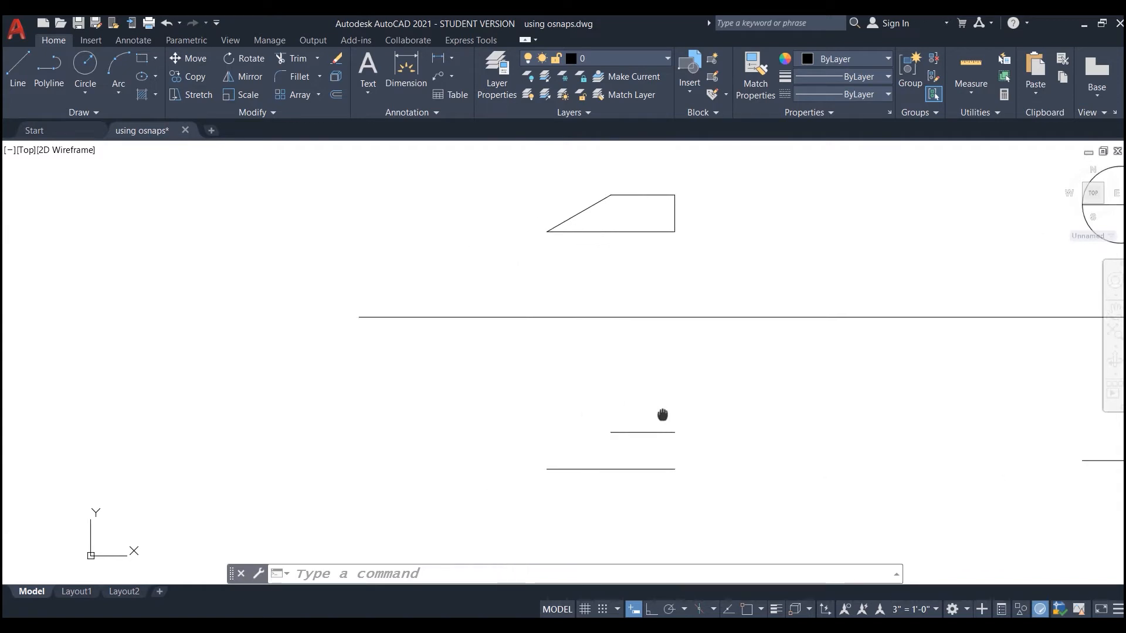
left_click(18, 77)
scroll(601, 448, "up", 2)
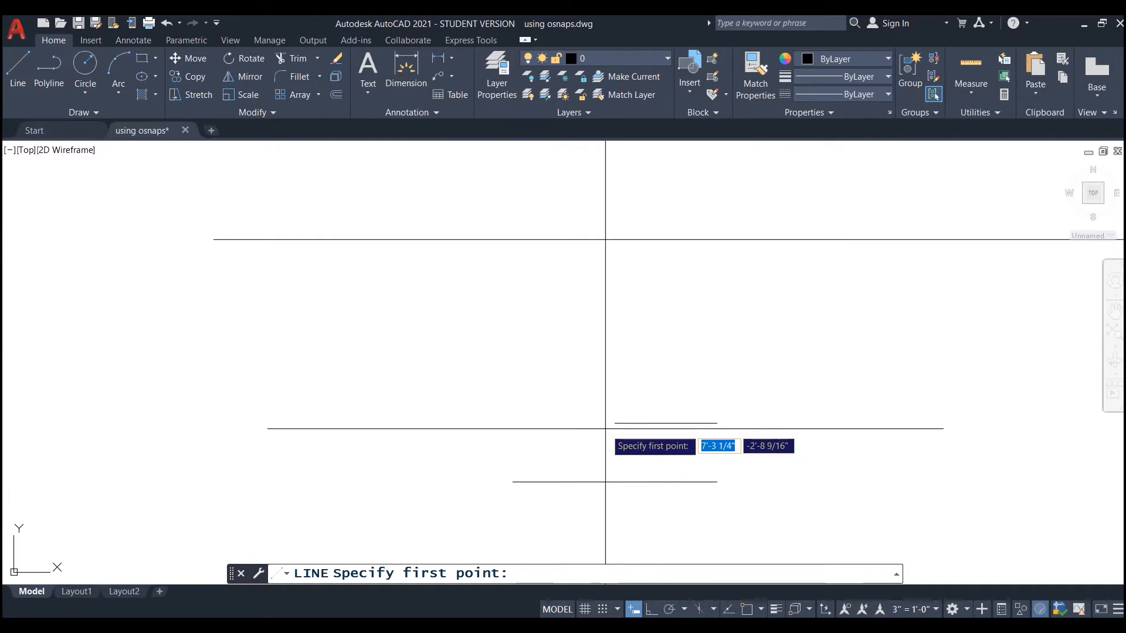
right_click(605, 429, "shift")
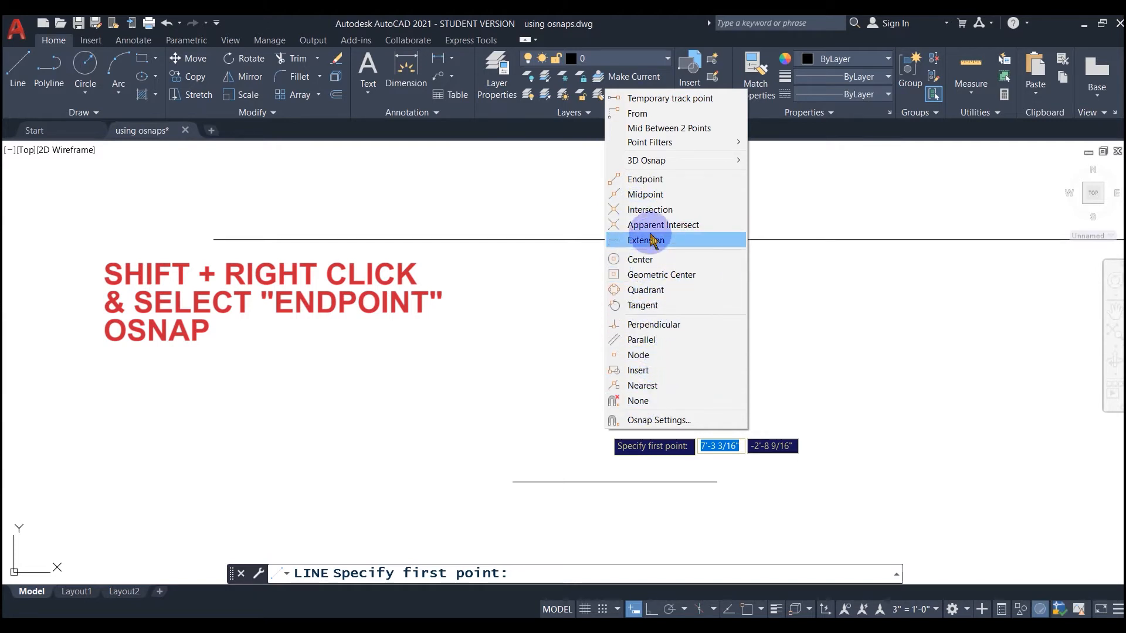
left_click(644, 180)
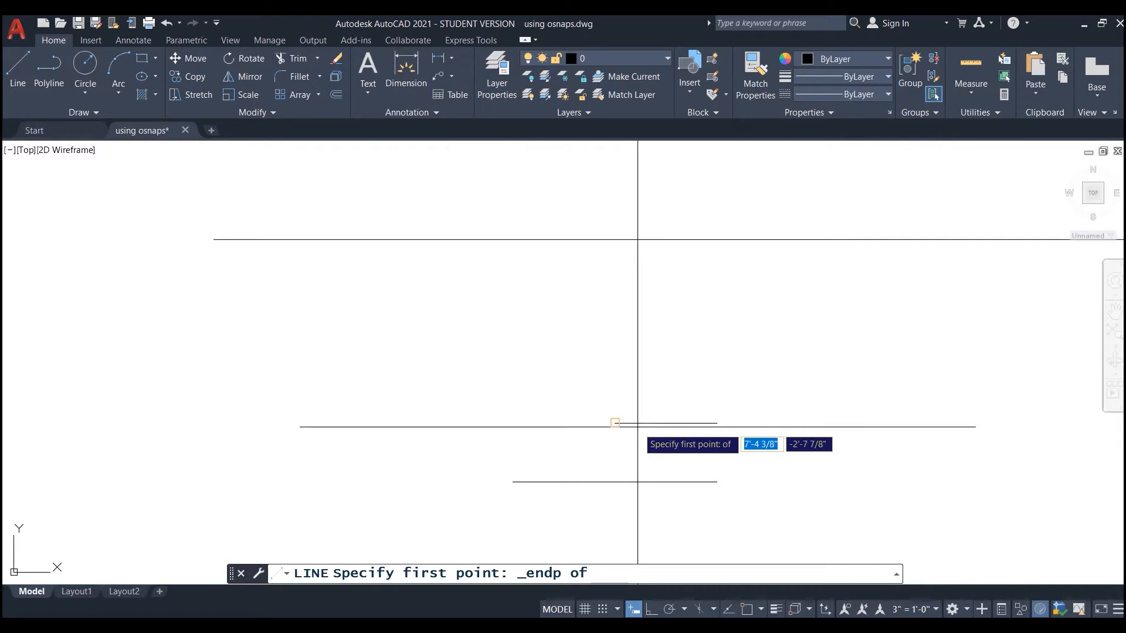
left_click(616, 423)
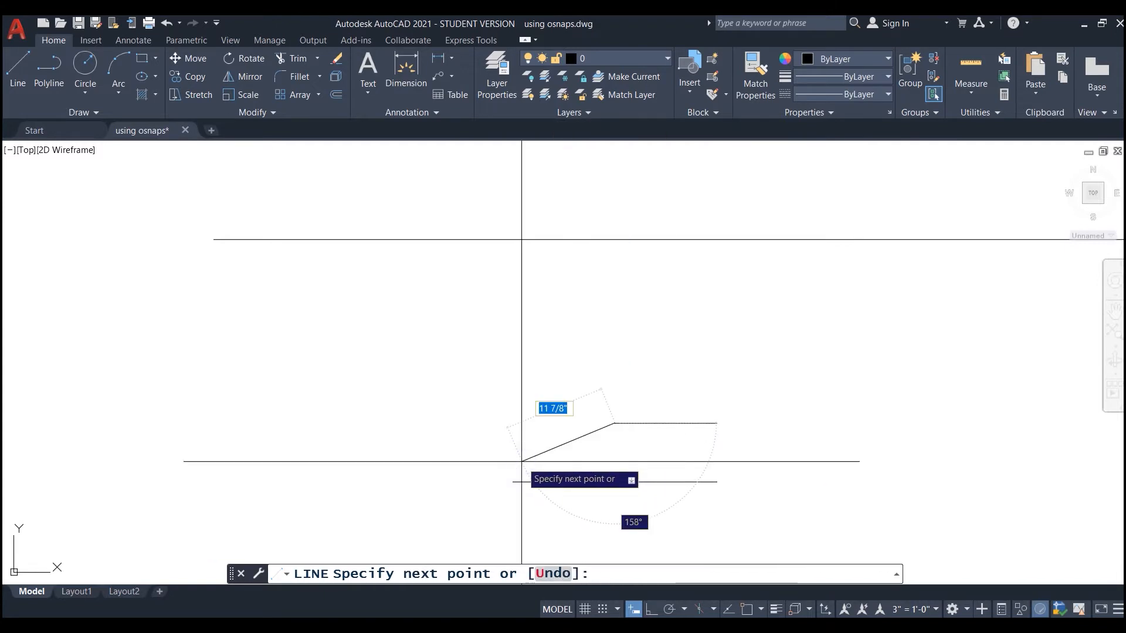
right_click(521, 462, "shift")
left_click(572, 212)
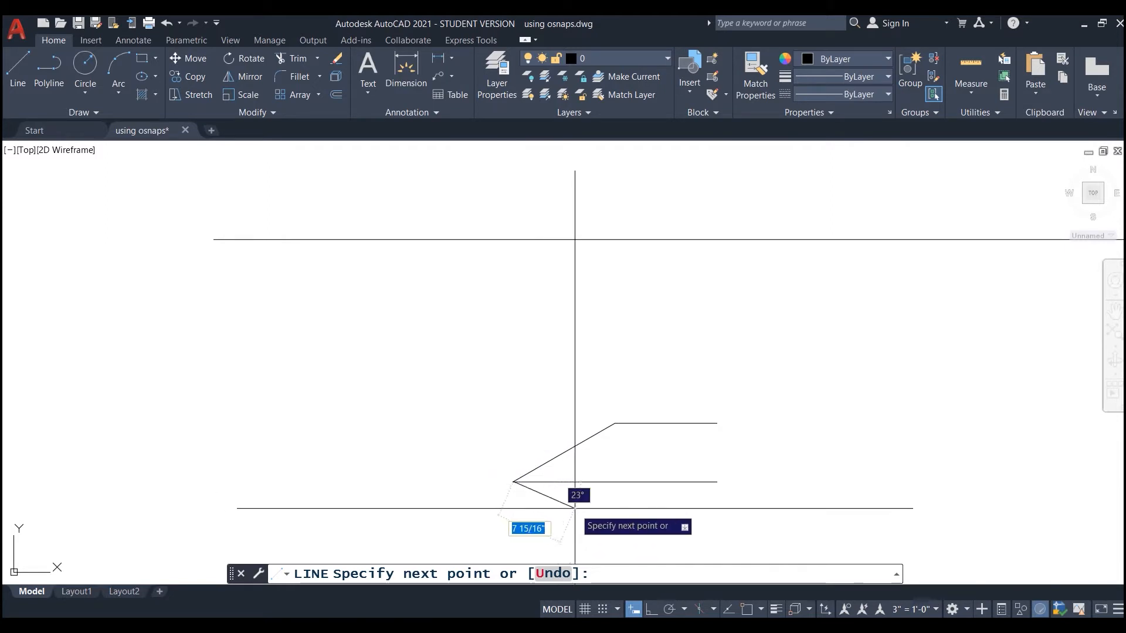
key("Escape")
Step: Close the endpoint exercise shape with a line between the right ends of the two horizontal lines, using Endpoint snap for both points
scroll(725, 494, "up", 2)
scroll(727, 492, "up", 2)
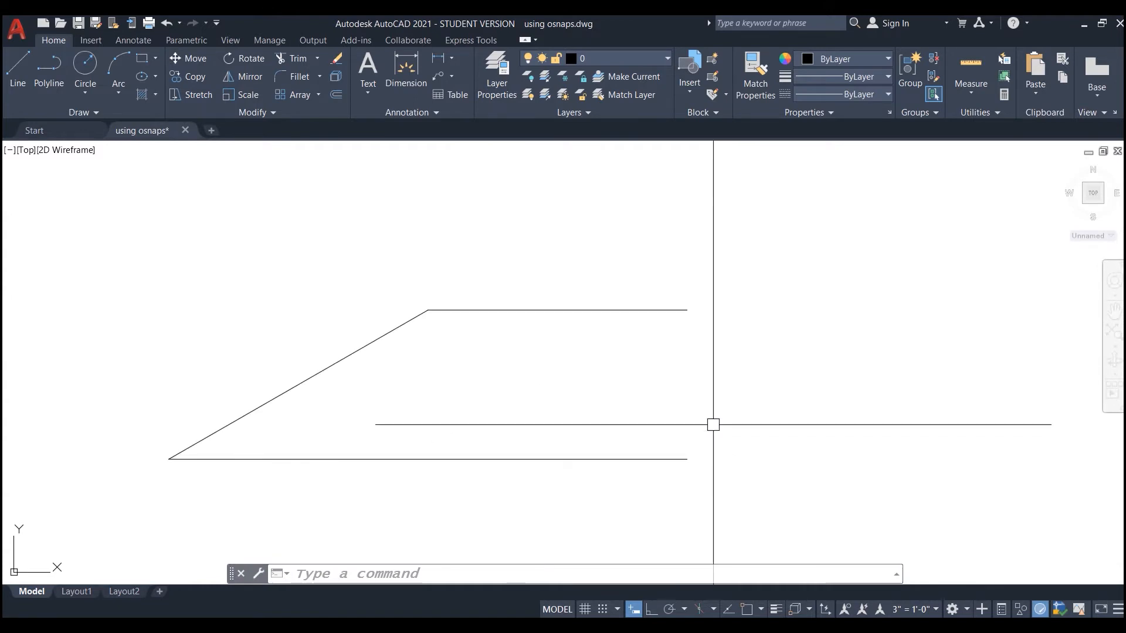
key("Return")
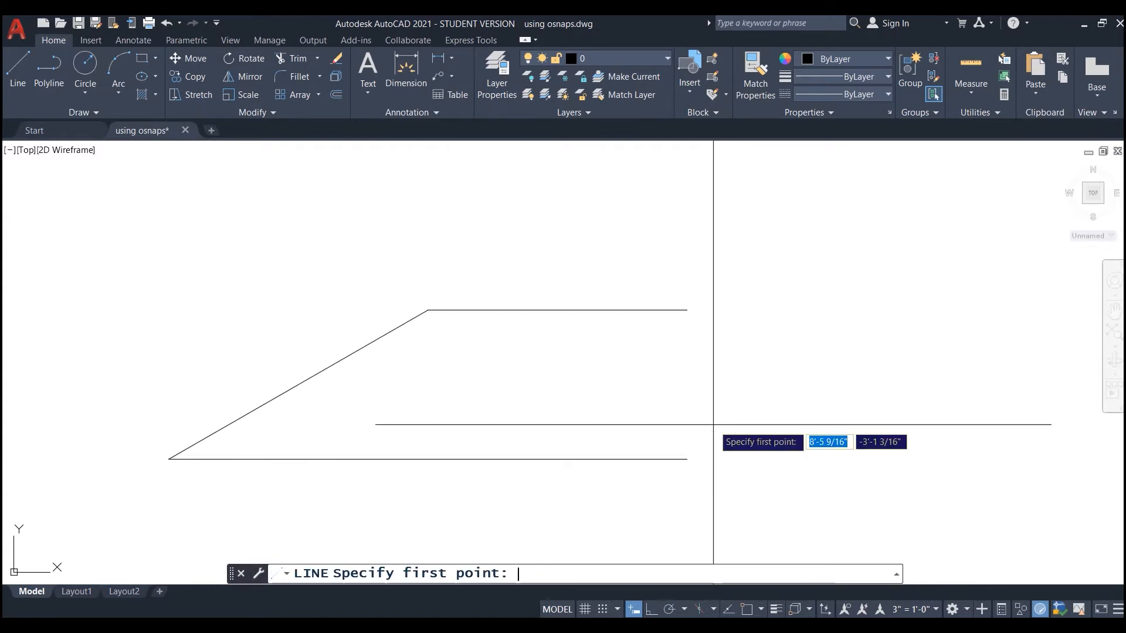
right_click(700, 323, "shift")
left_click(736, 372)
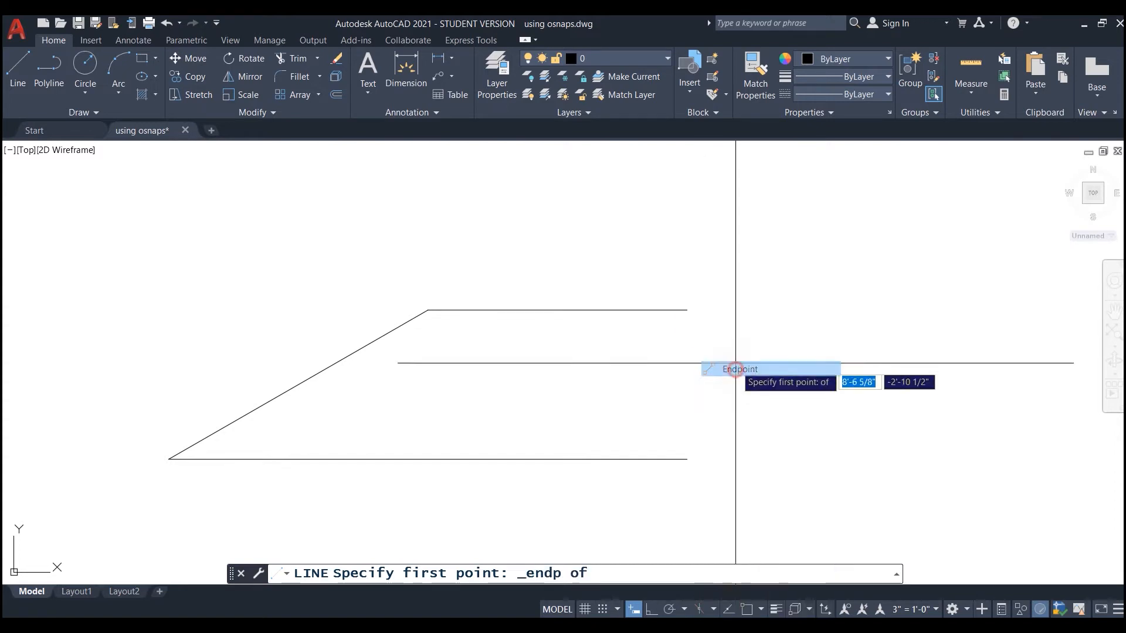
left_click(689, 310)
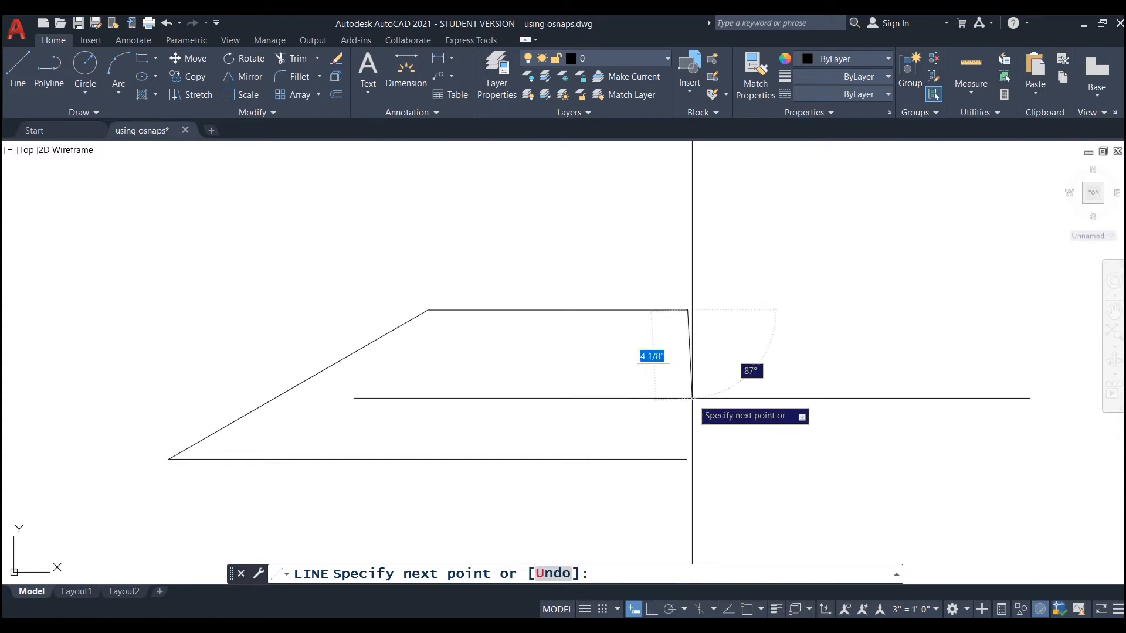
right_click(696, 447, "shift")
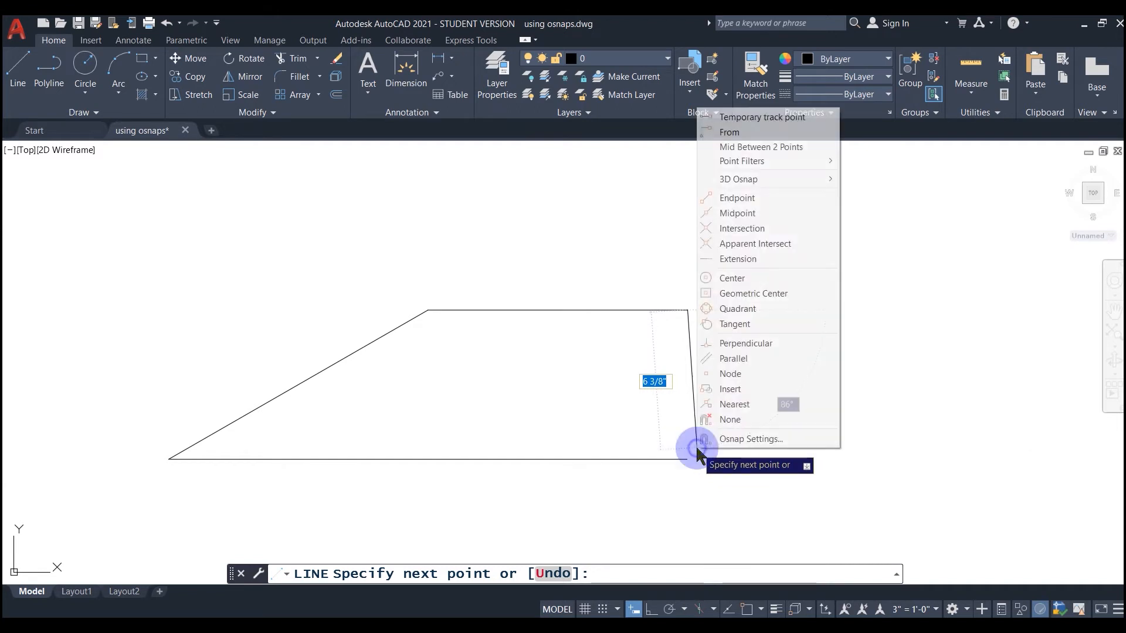
left_click(730, 197)
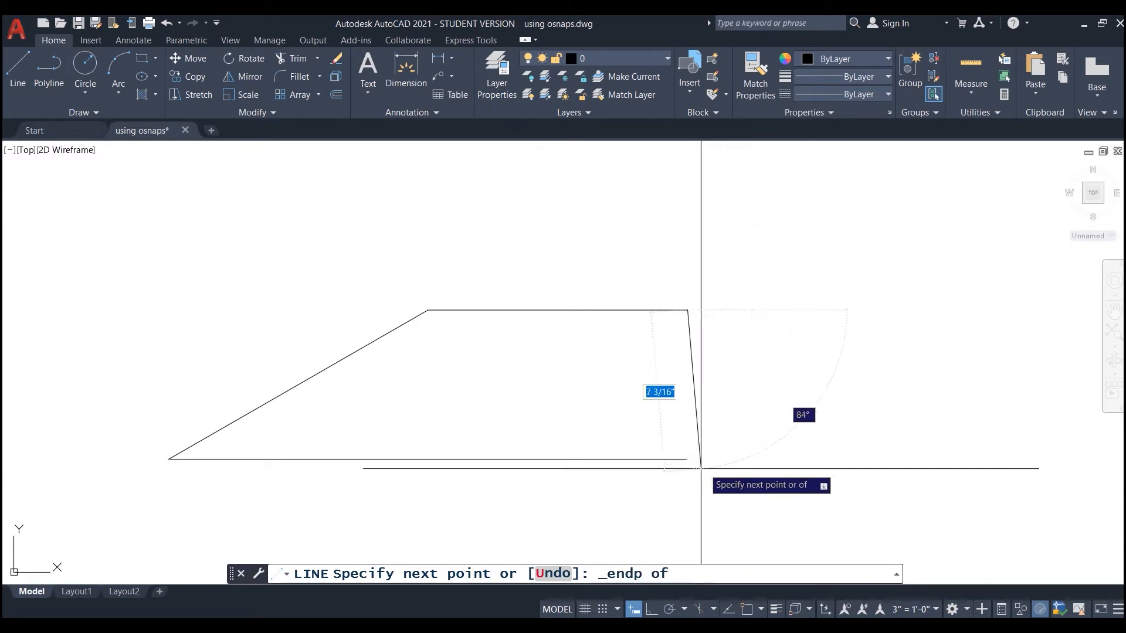
left_click(684, 459)
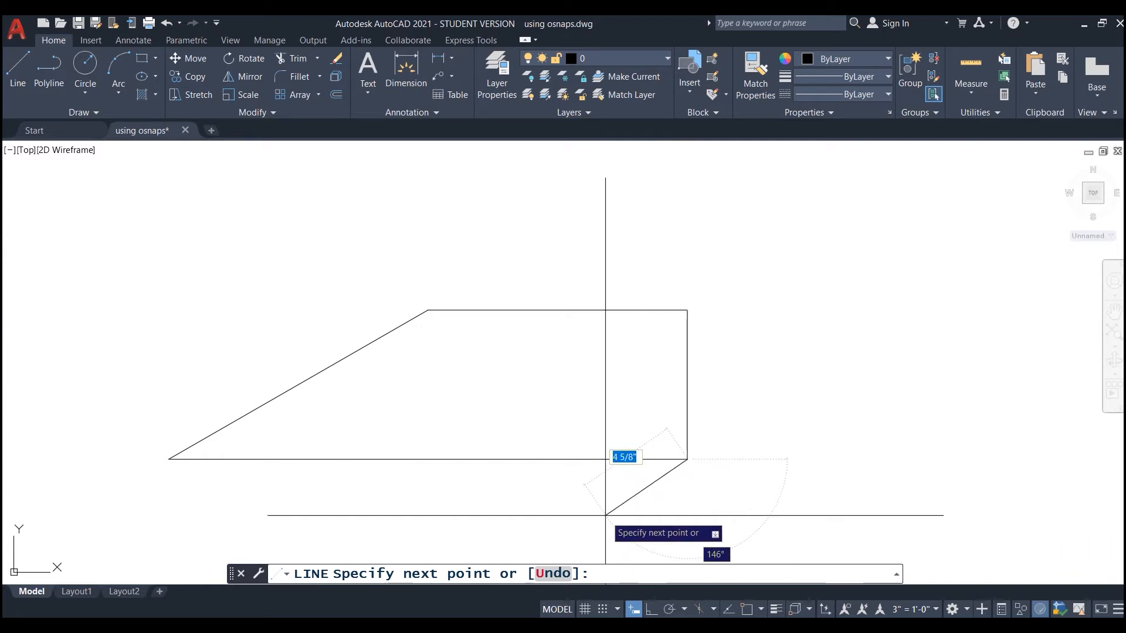
key("Escape")
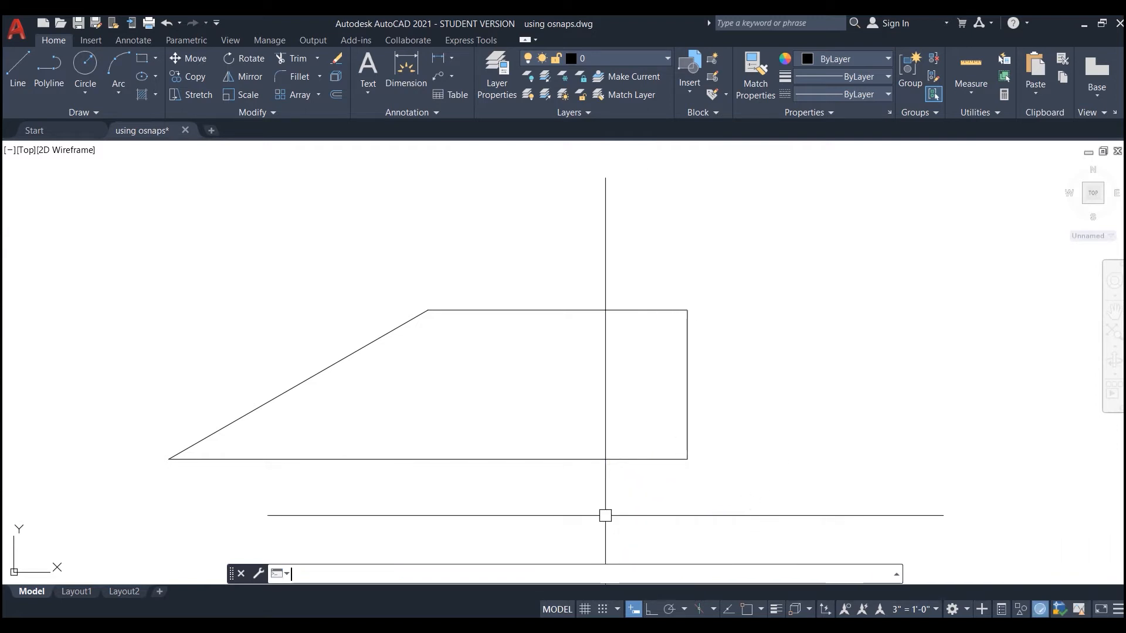
Step: In the lower midpoint exercise, draw a circle centred on the line's midpoint with its radius reaching the right endpoint, using Midpoint and Endpoint snaps
scroll(563, 432, "down", 6)
scroll(564, 436, "down", 2)
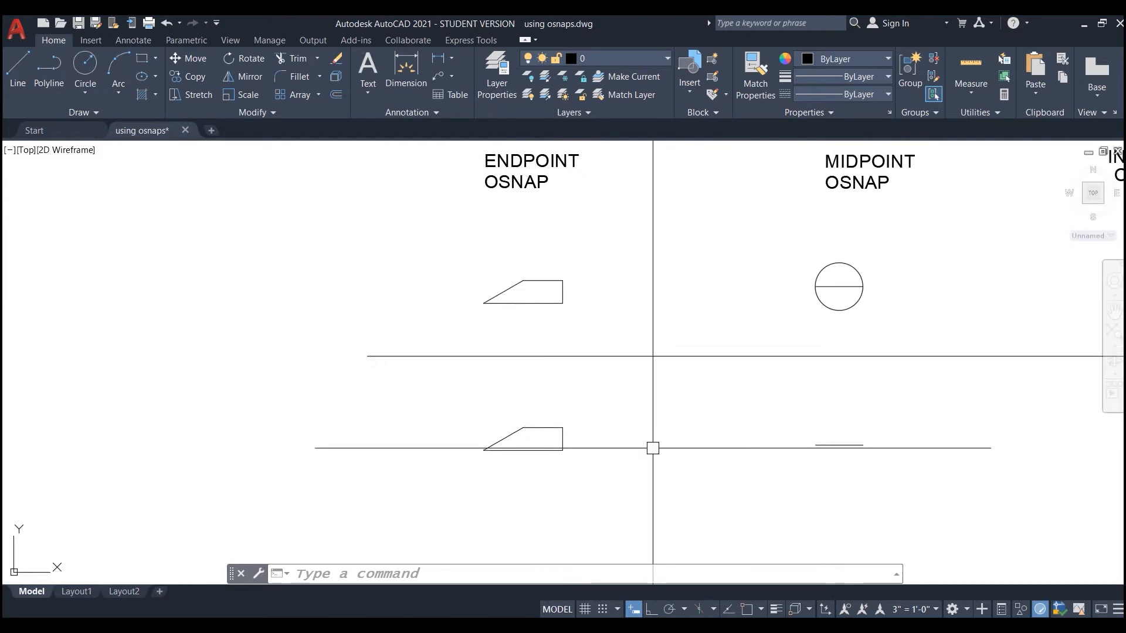
middle_click_drag(829, 439, 660, 463)
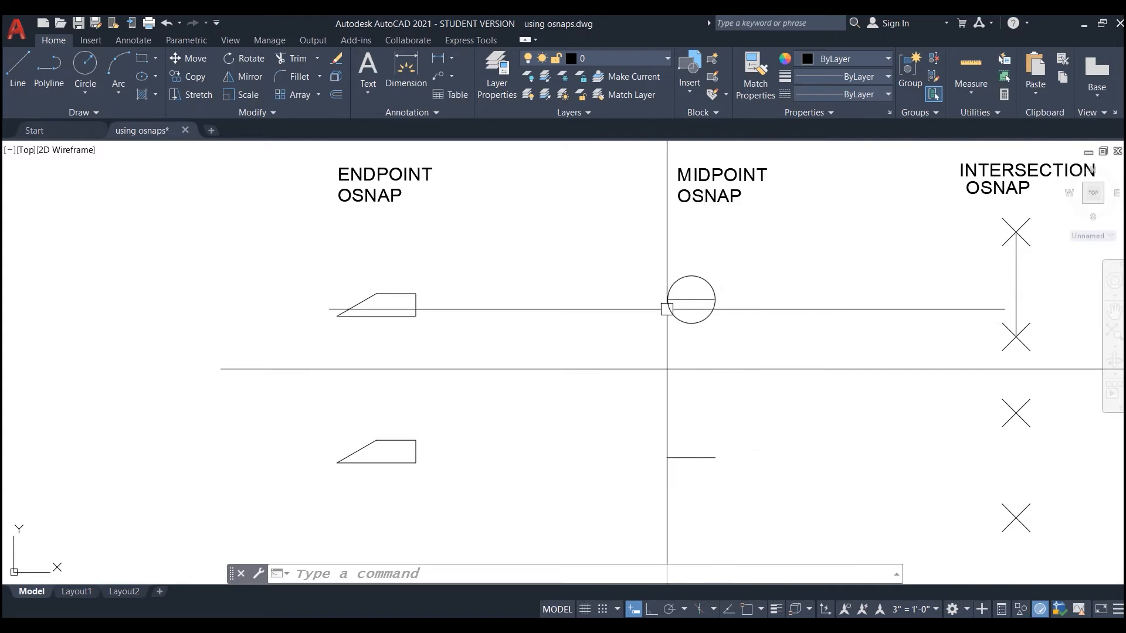
scroll(771, 490, "up", 2)
middle_click_drag(768, 492, 763, 523)
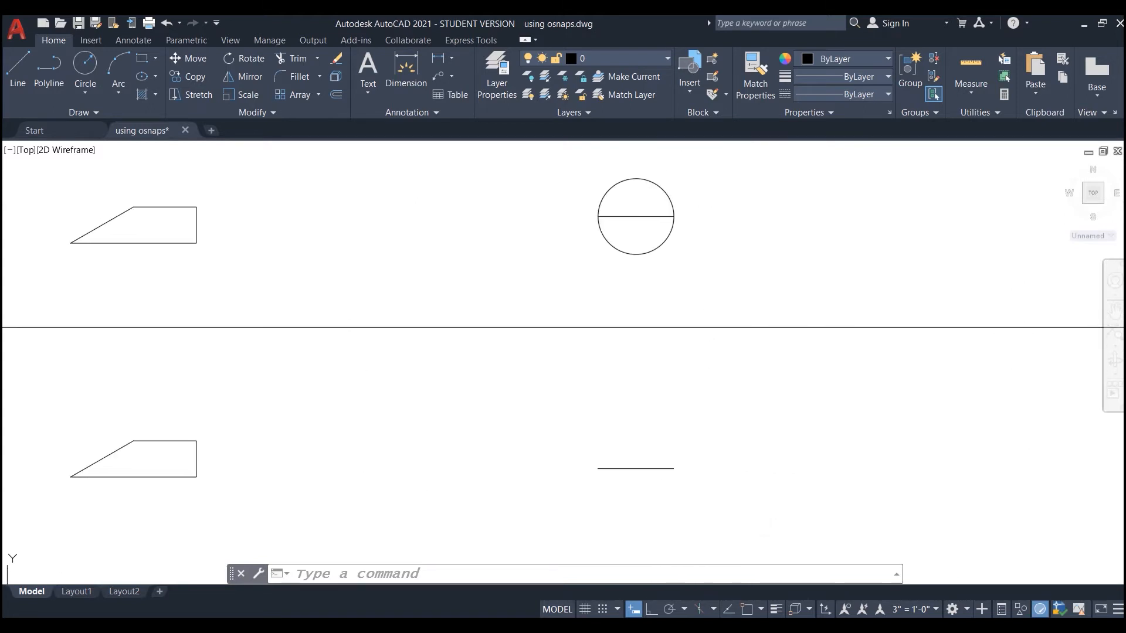
left_click(85, 73)
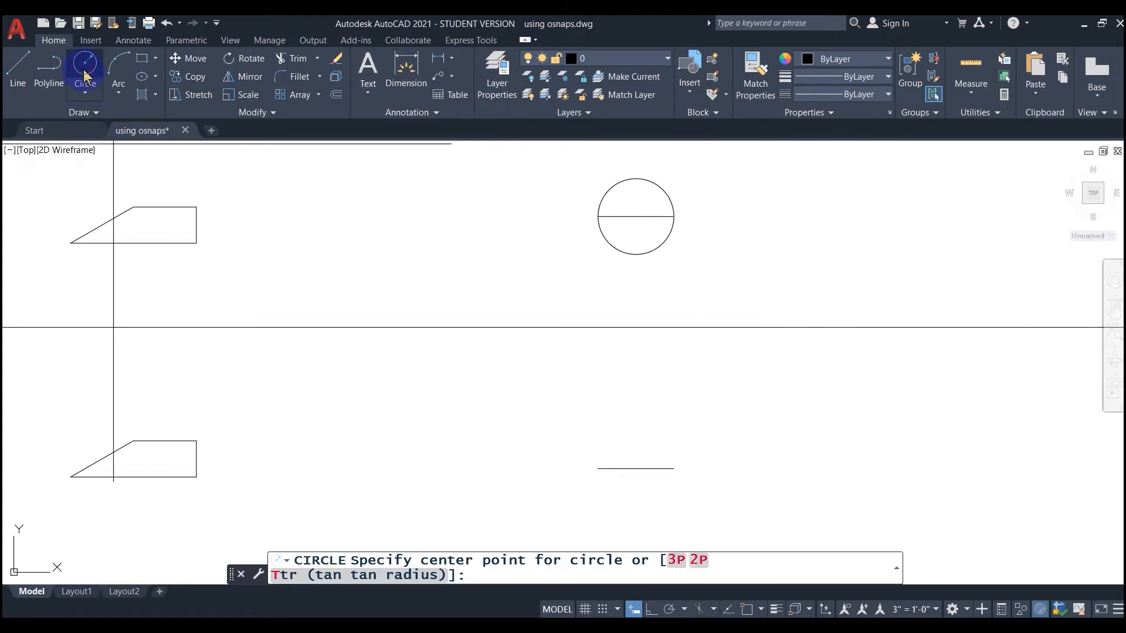
scroll(624, 492, "up", 2)
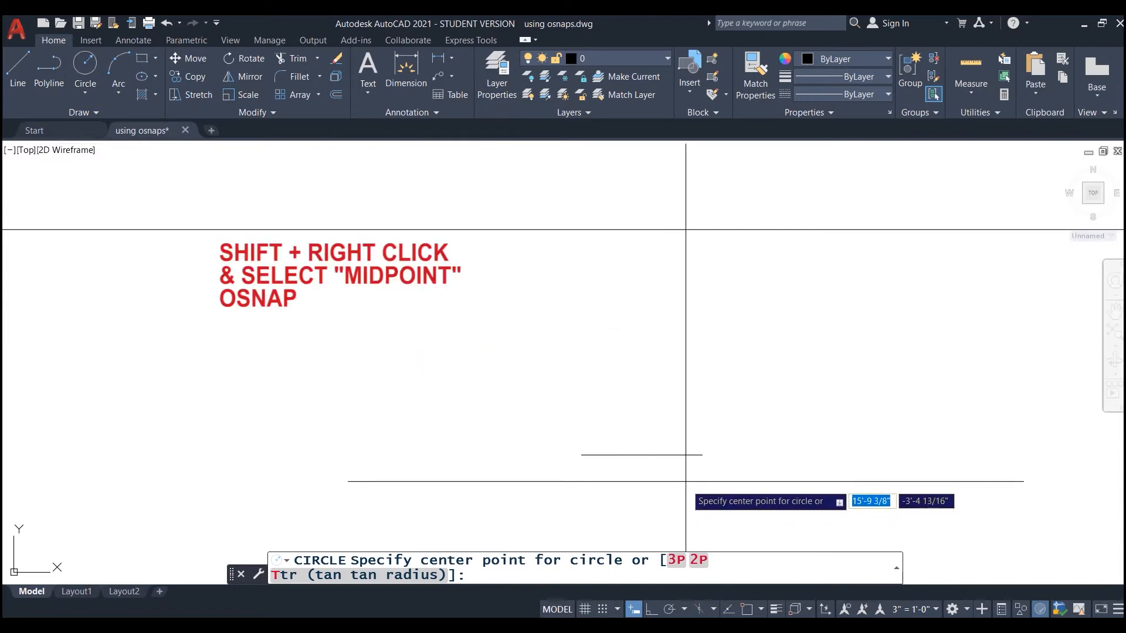
right_click(638, 462, "shift")
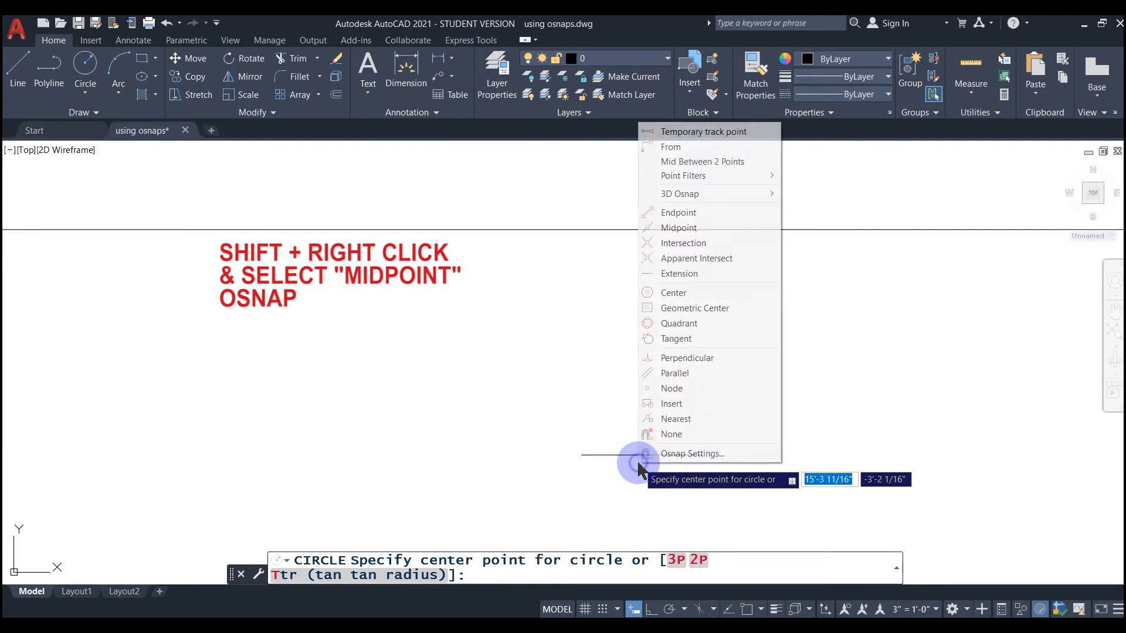
left_click(674, 228)
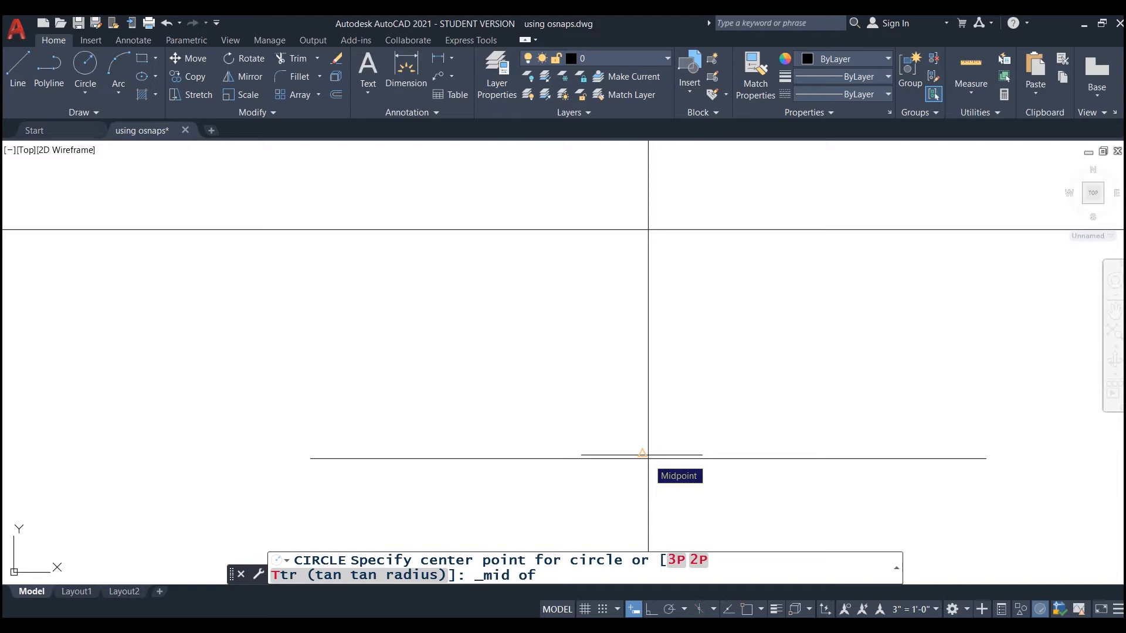
left_click(643, 454)
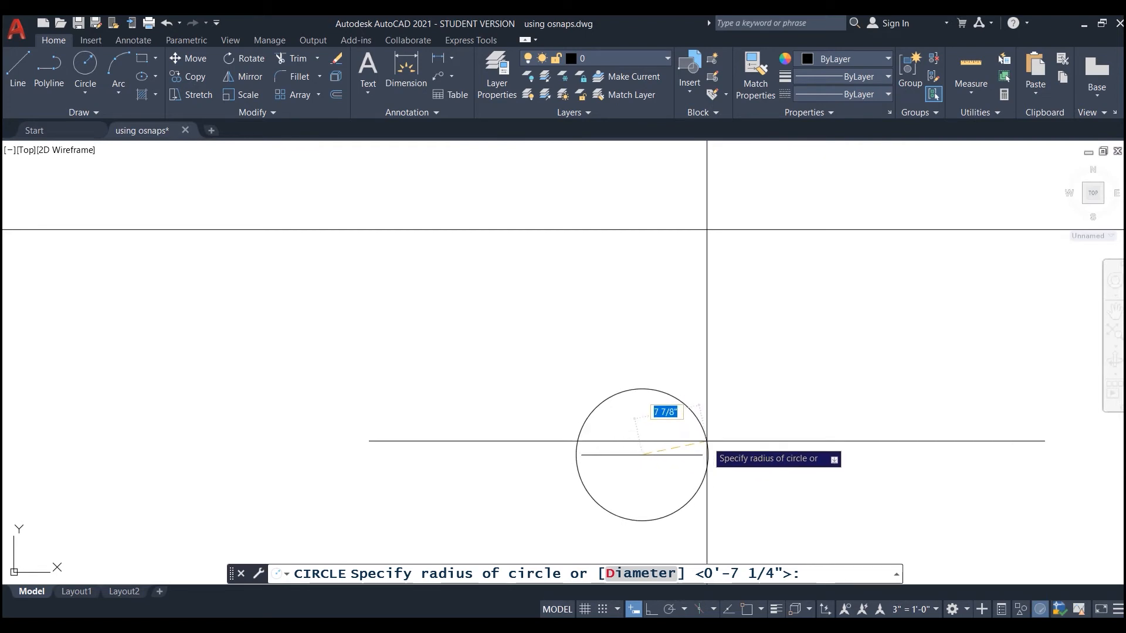
right_click(706, 441, "shift")
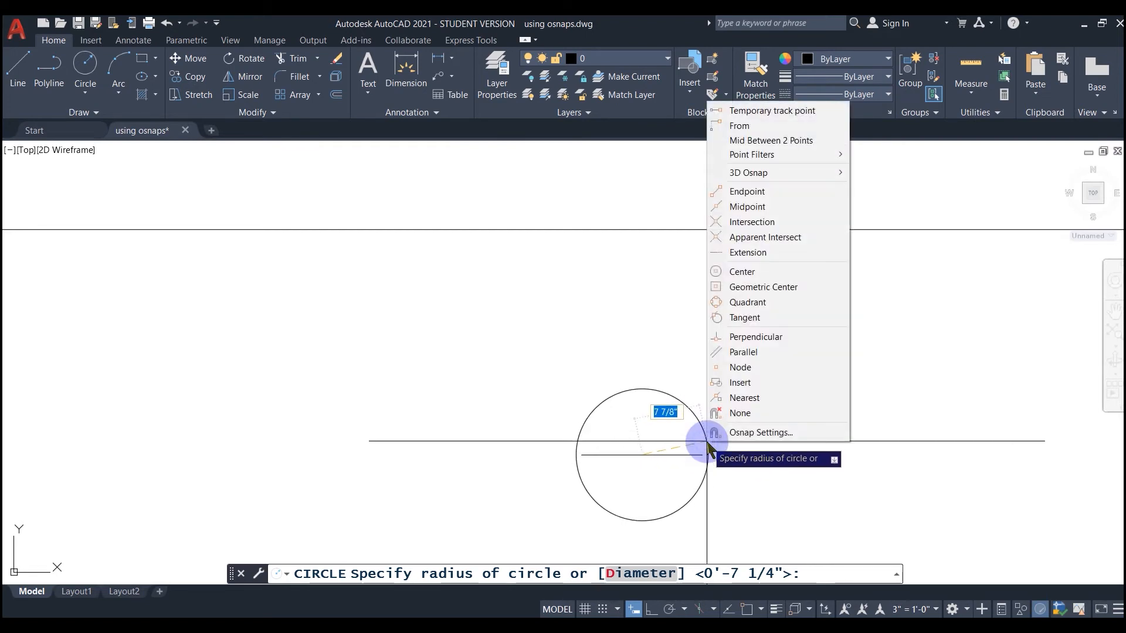
left_click(749, 194)
left_click(703, 454)
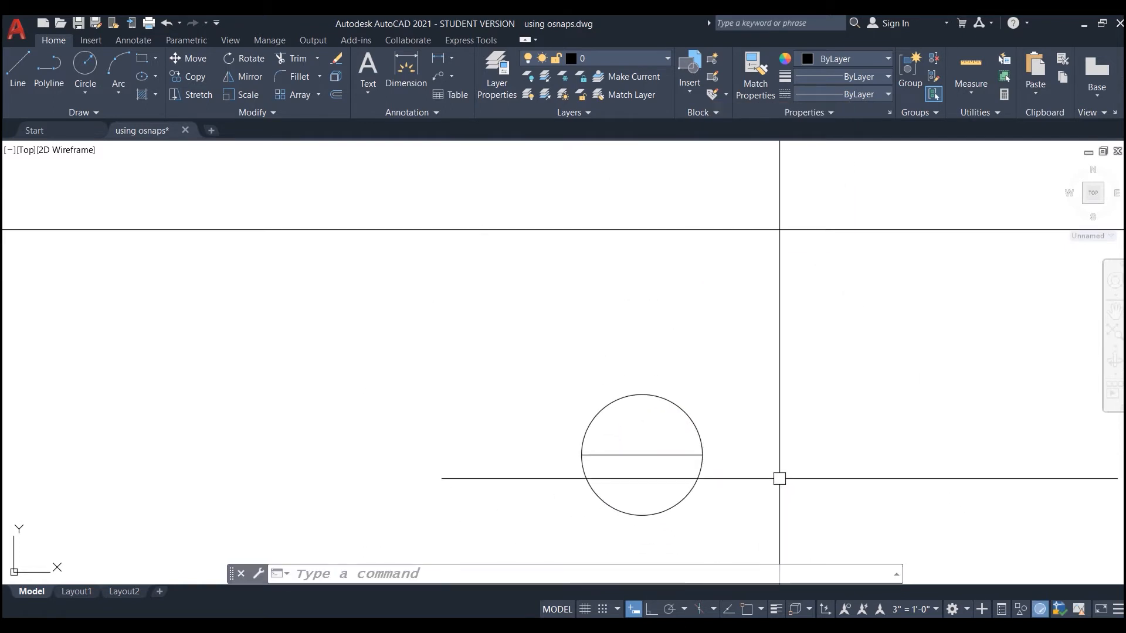
Step: In the lower intersection exercise, draw a line connecting the centres of the two crosses, using Intersection snap for both points
scroll(528, 469, "down", 3)
mouse_move(753, 499)
middle_mouse_down()
mouse_move(553, 483)
mouse_move(461, 499)
middle_mouse_up()
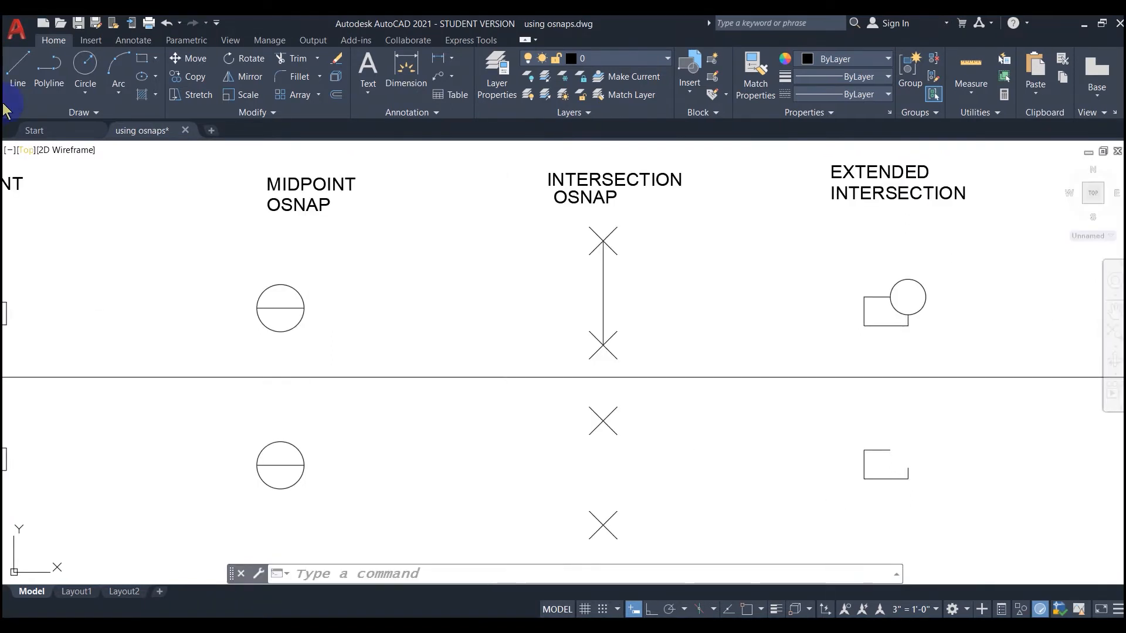
left_click(12, 72)
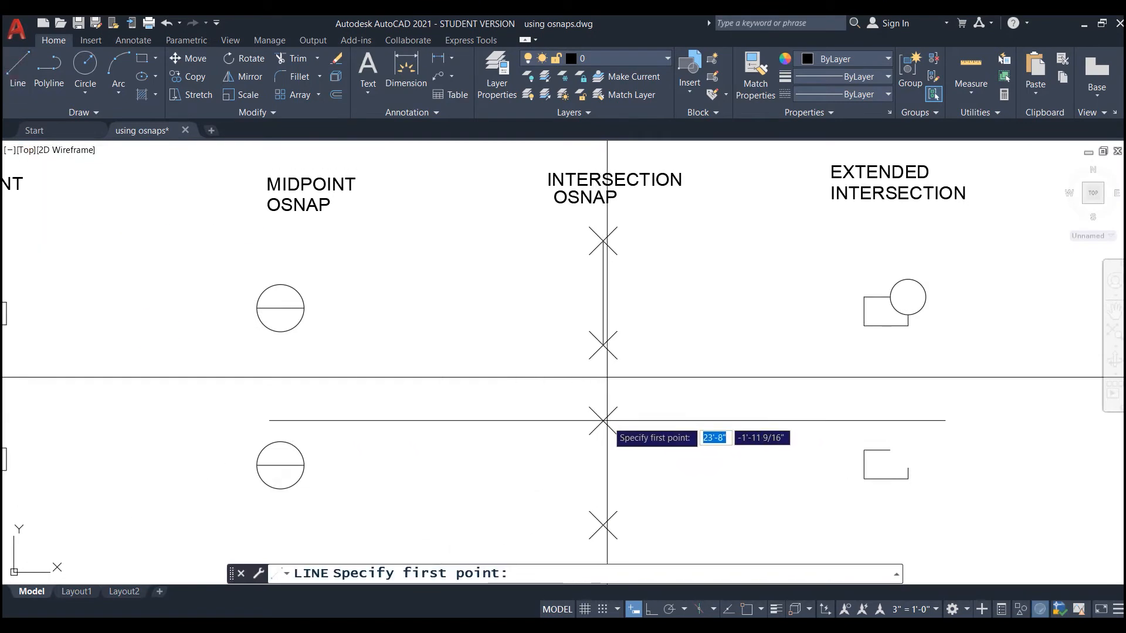
right_click(603, 452, "shift")
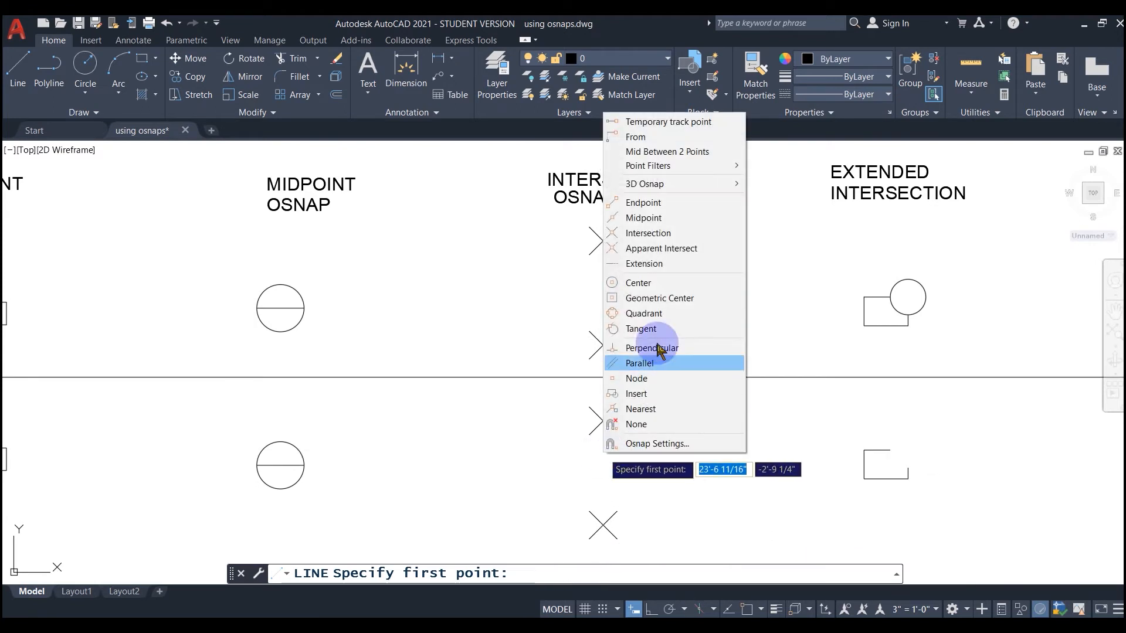
left_click(648, 227)
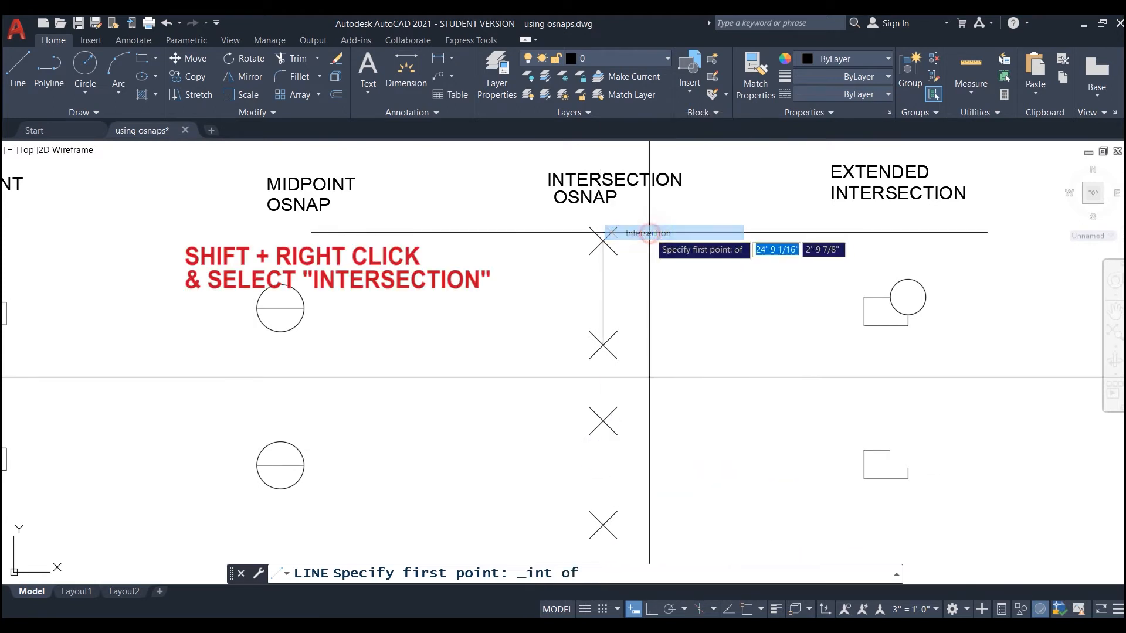
left_click(603, 420)
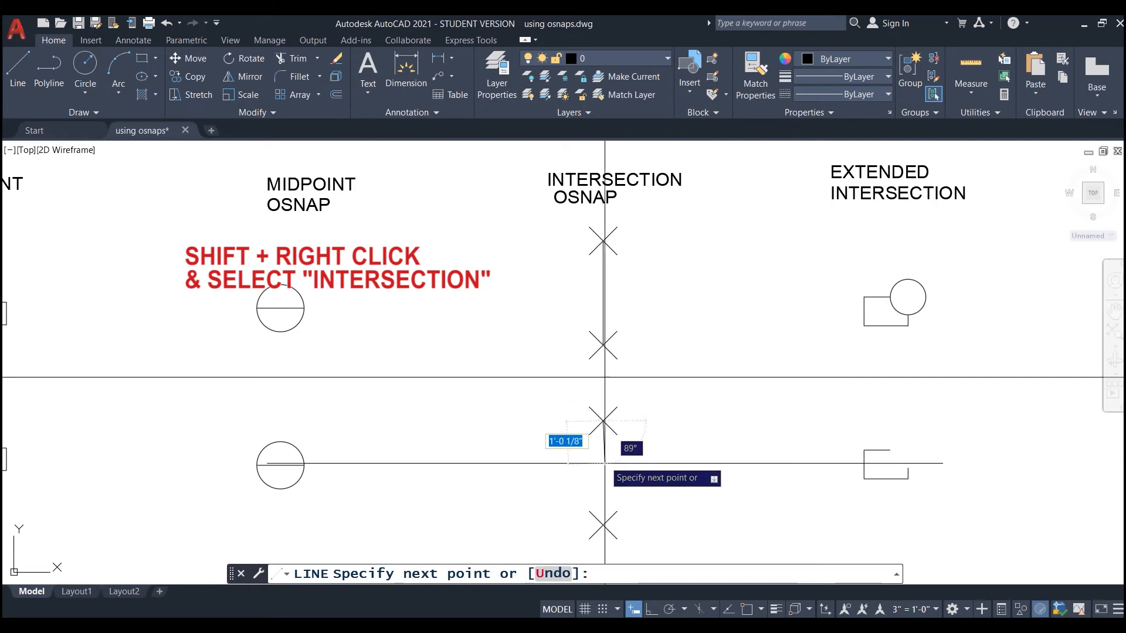
right_click(618, 538, "shift")
left_click(645, 321)
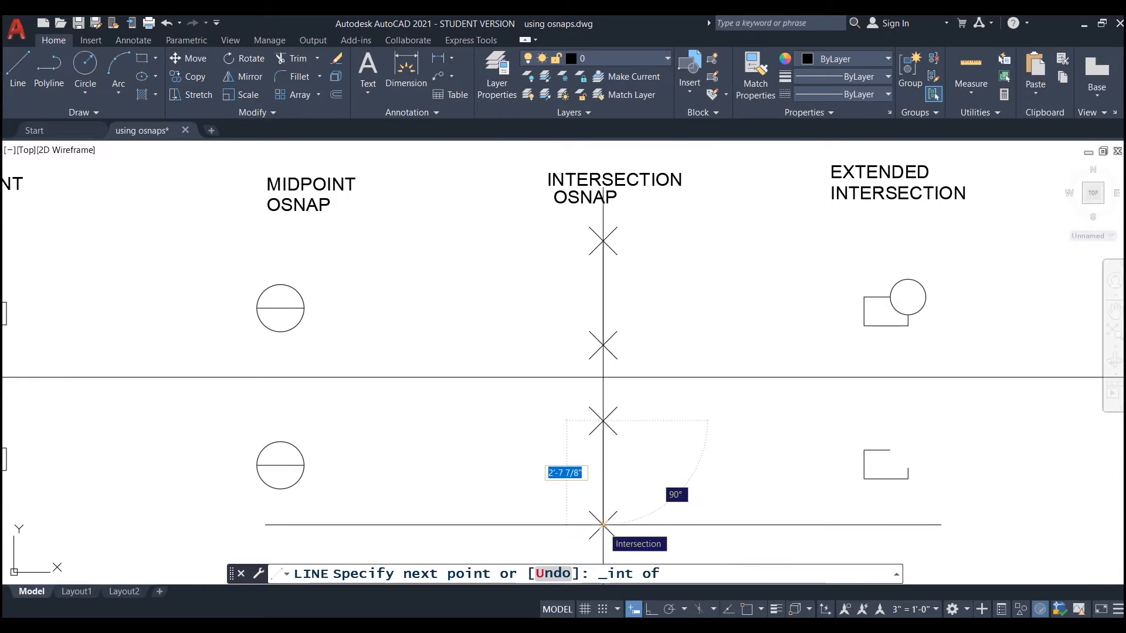
left_click(603, 525)
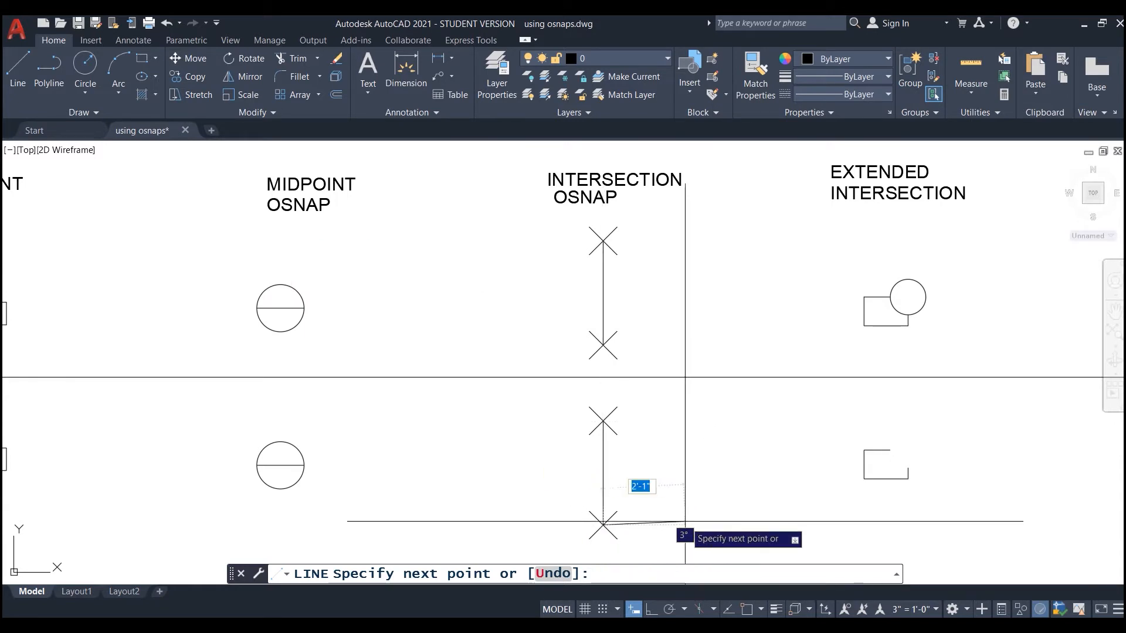
Step: In the lower extended intersection exercise, start a circle centred where the top line and the short right vertical line would meet, using Intersection snap
key("Escape")
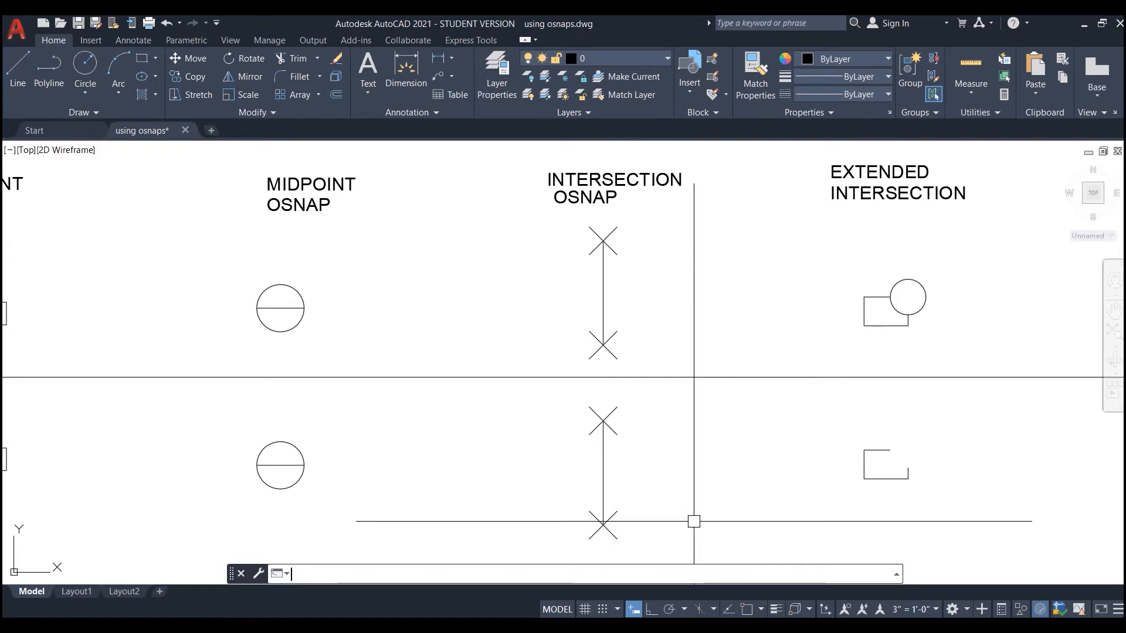
scroll(693, 449, "down", 3)
mouse_move(743, 500)
middle_mouse_down()
mouse_move(696, 502)
mouse_move(672, 518)
mouse_move(597, 515)
middle_mouse_up()
scroll(645, 499, "up", 2)
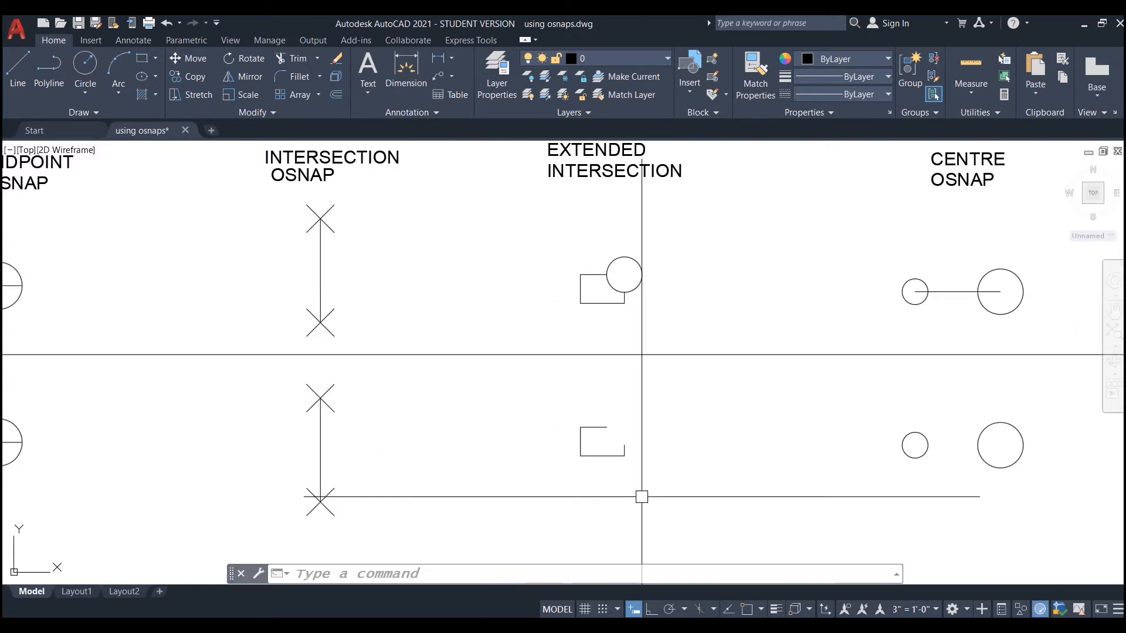
scroll(641, 313, "up", 2)
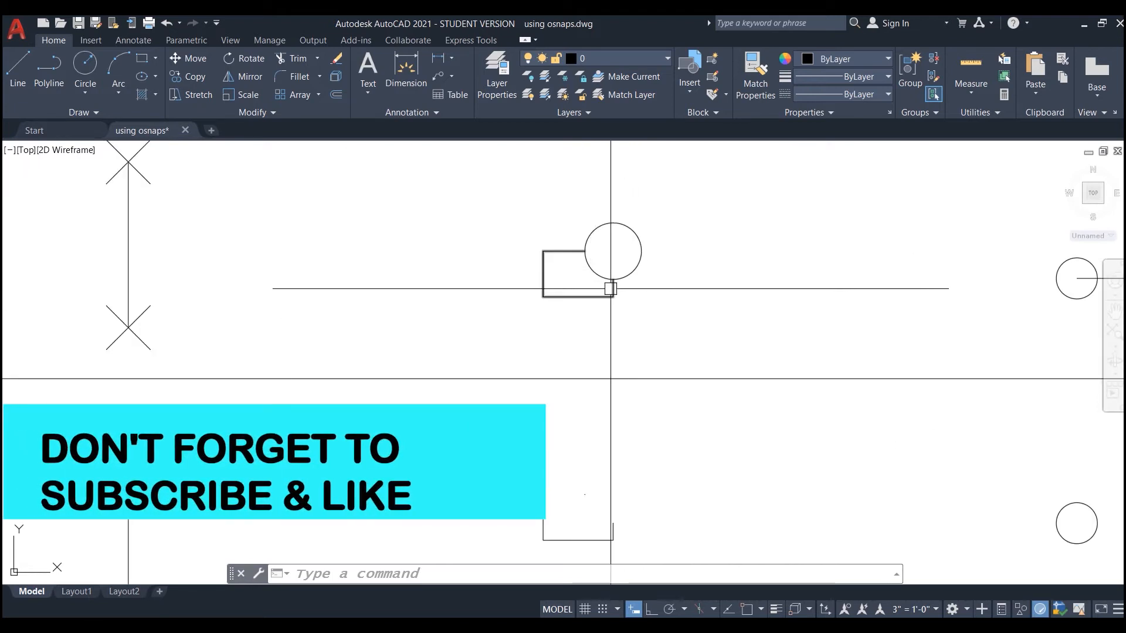
middle_click_drag(726, 472, 729, 444)
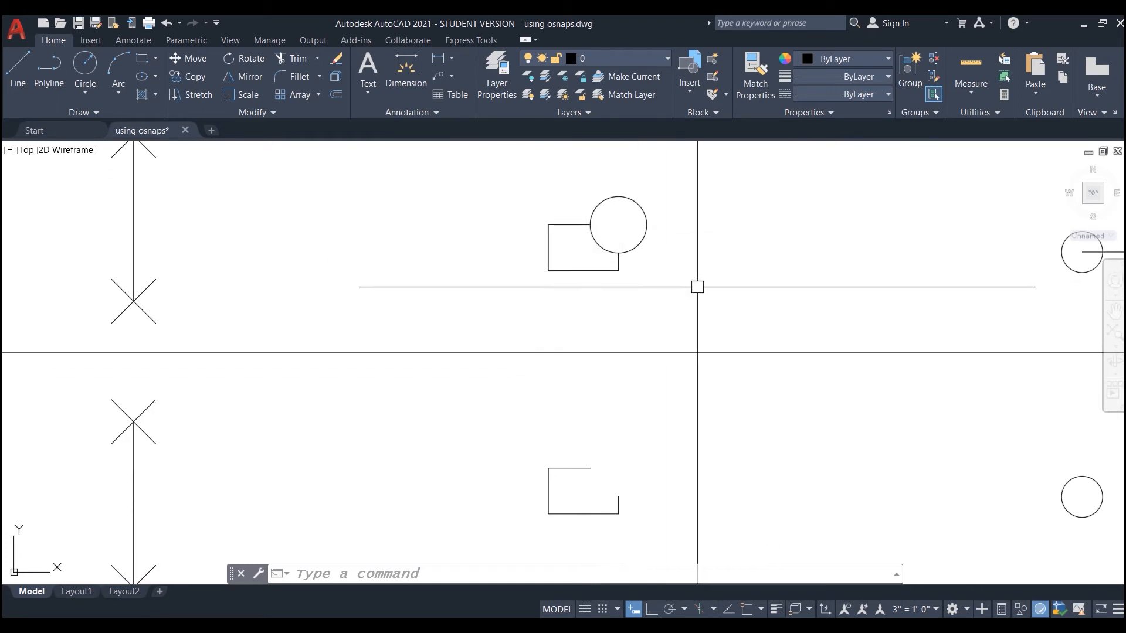
middle_click_drag(698, 477, 733, 480)
scroll(720, 533, "up", 2)
scroll(675, 490, "up", 2)
middle_click_drag(676, 490, 690, 477)
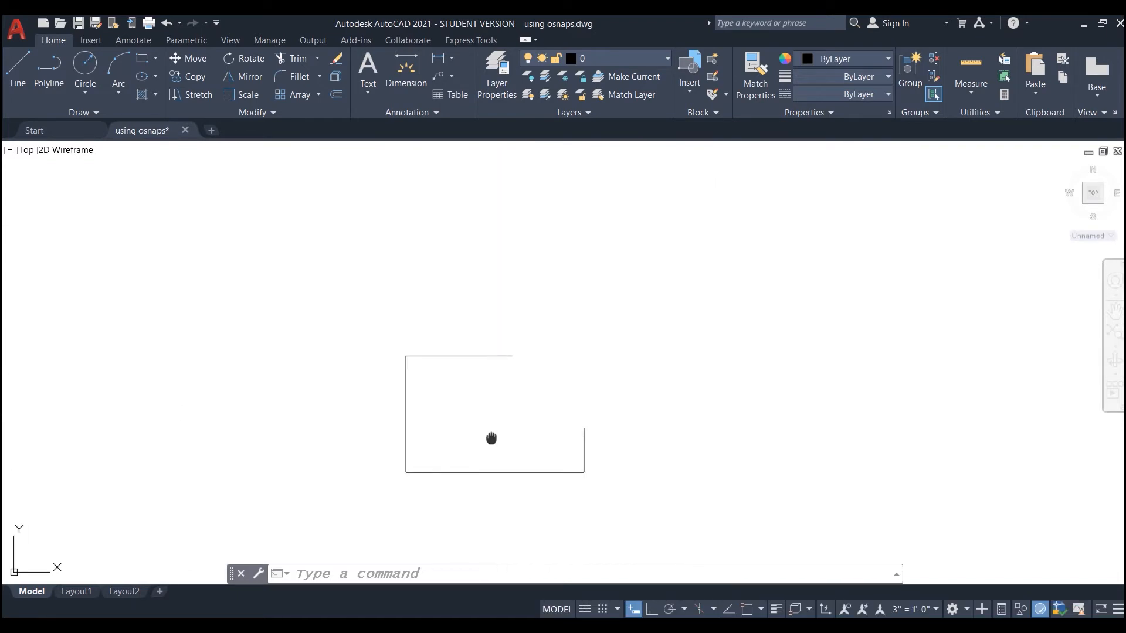
middle_click_drag(492, 437, 517, 433)
left_click(84, 64)
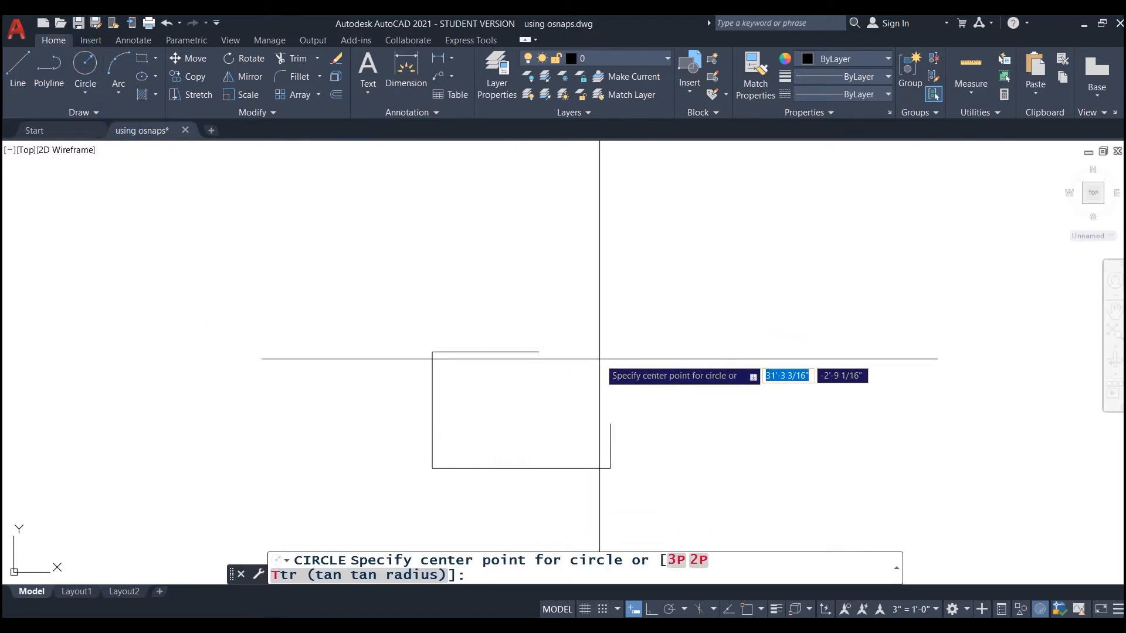
right_click(577, 374, "shift")
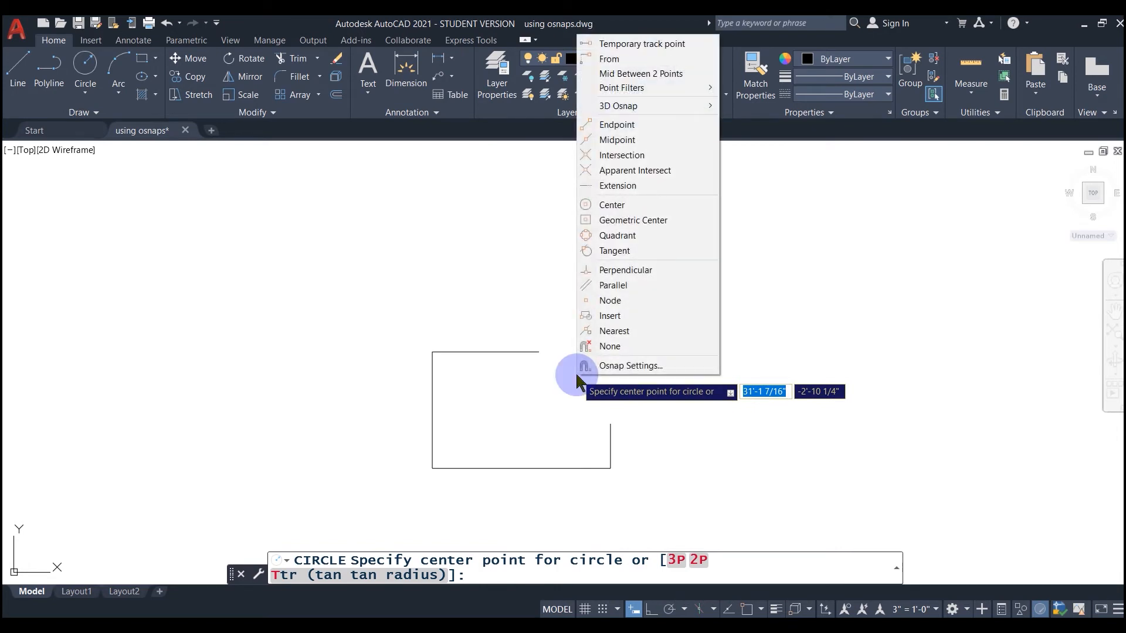
left_click(616, 156)
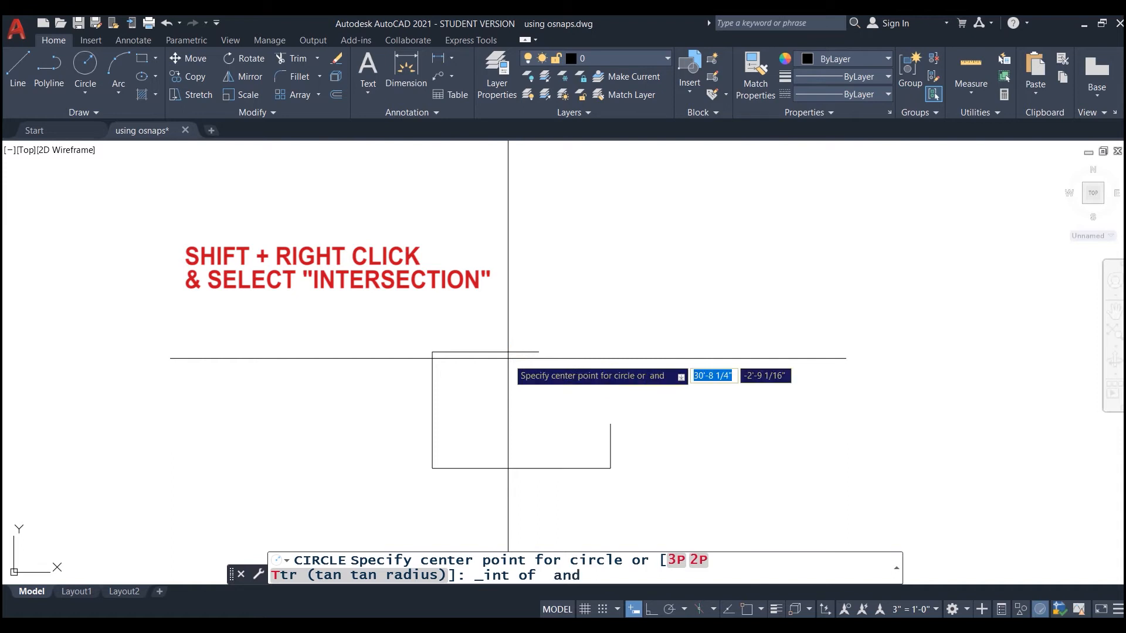
left_click(609, 435)
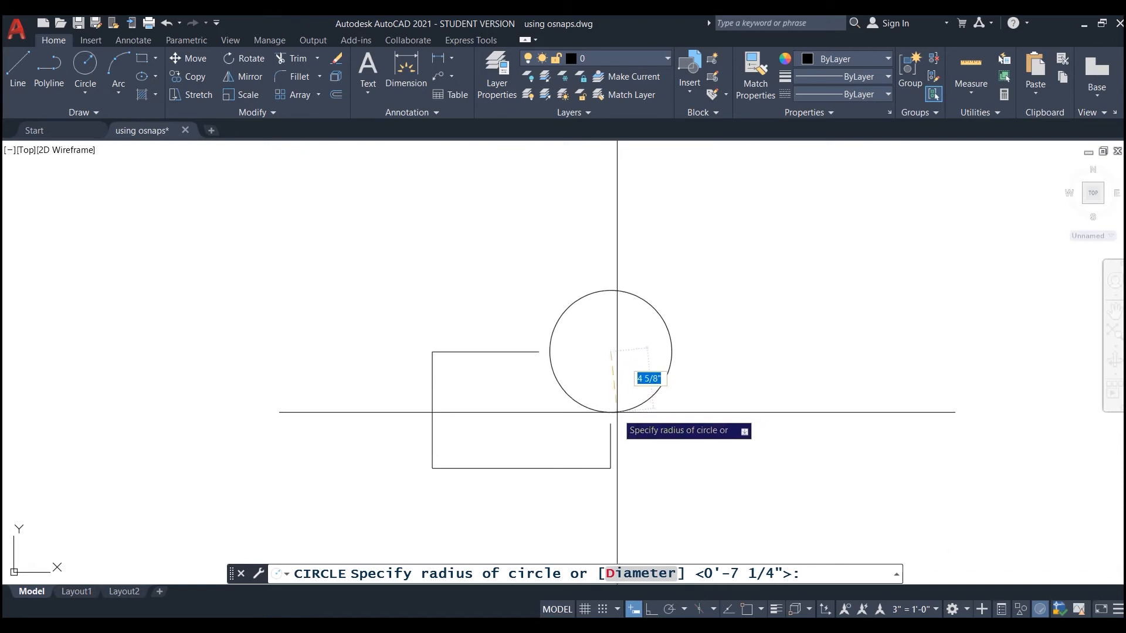
Step: Finish the circle by setting its radius to the upper end of the short right vertical line, using Endpoint snap
right_click(609, 413, "shift")
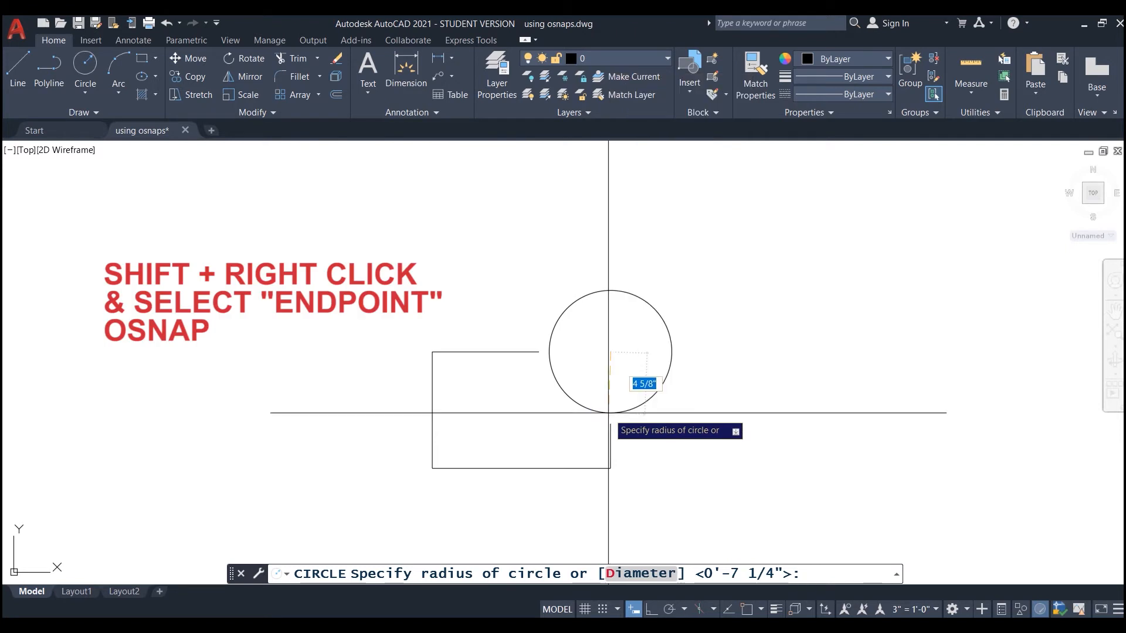
right_click(609, 414, "shift")
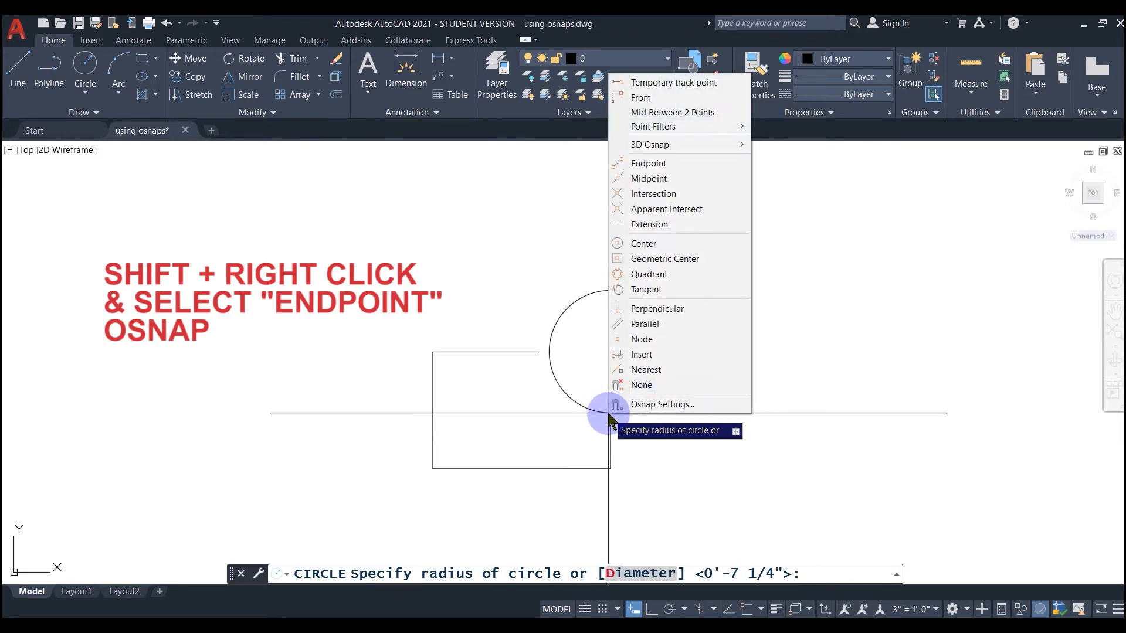
left_click(646, 164)
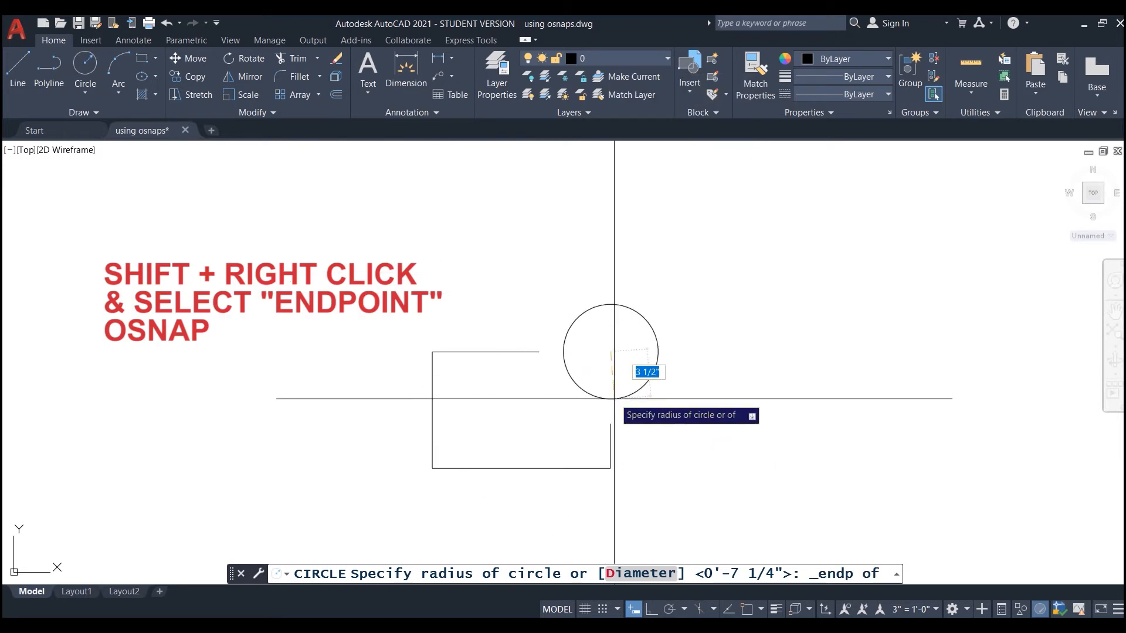
left_click(611, 423)
Step: In the lower centre exercise, draw a line from the small circle's centre to the large circle's centre, using Center snap for both points
scroll(696, 374, "down", 2)
scroll(656, 432, "down", 3)
middle_click_drag(756, 445, 548, 456)
scroll(715, 417, "up", 2)
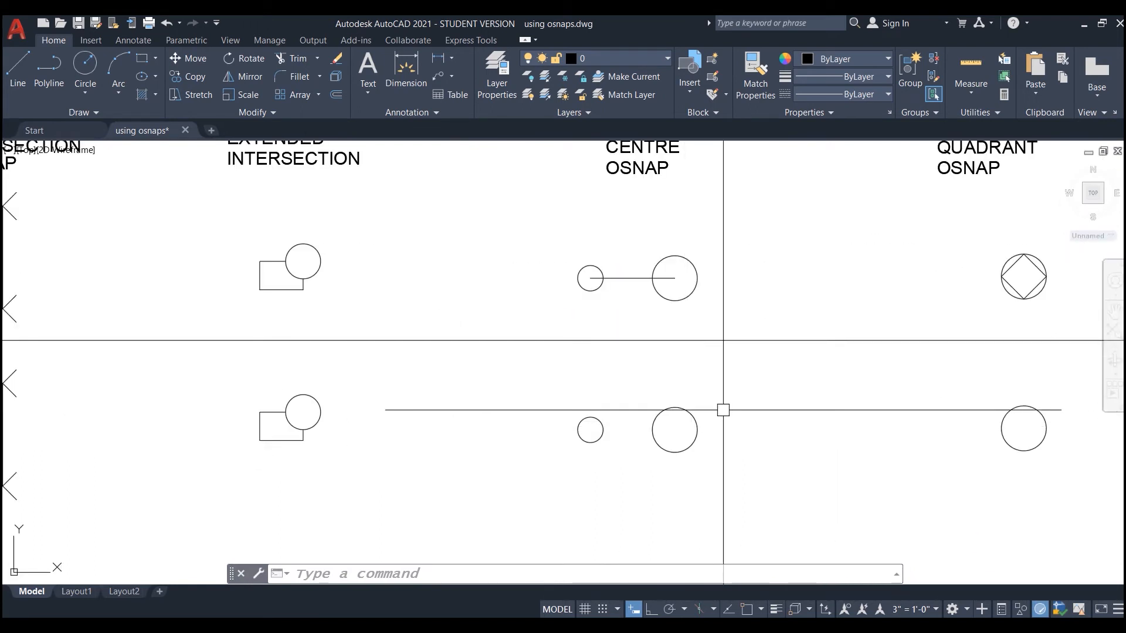
scroll(723, 410, "up", 2)
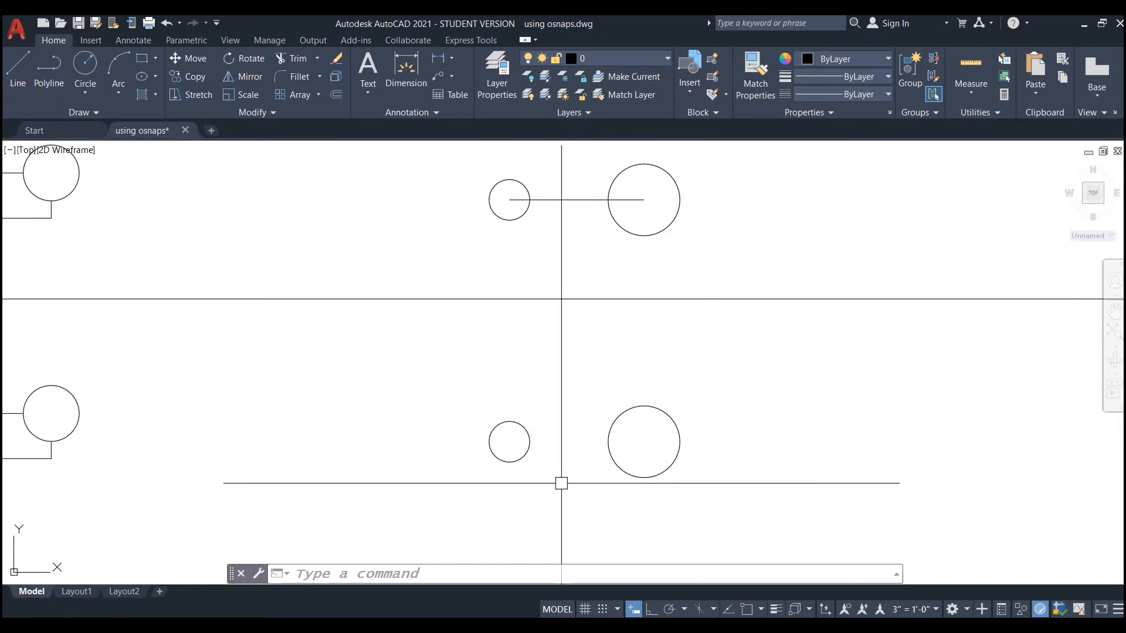
scroll(561, 483, "up", 2)
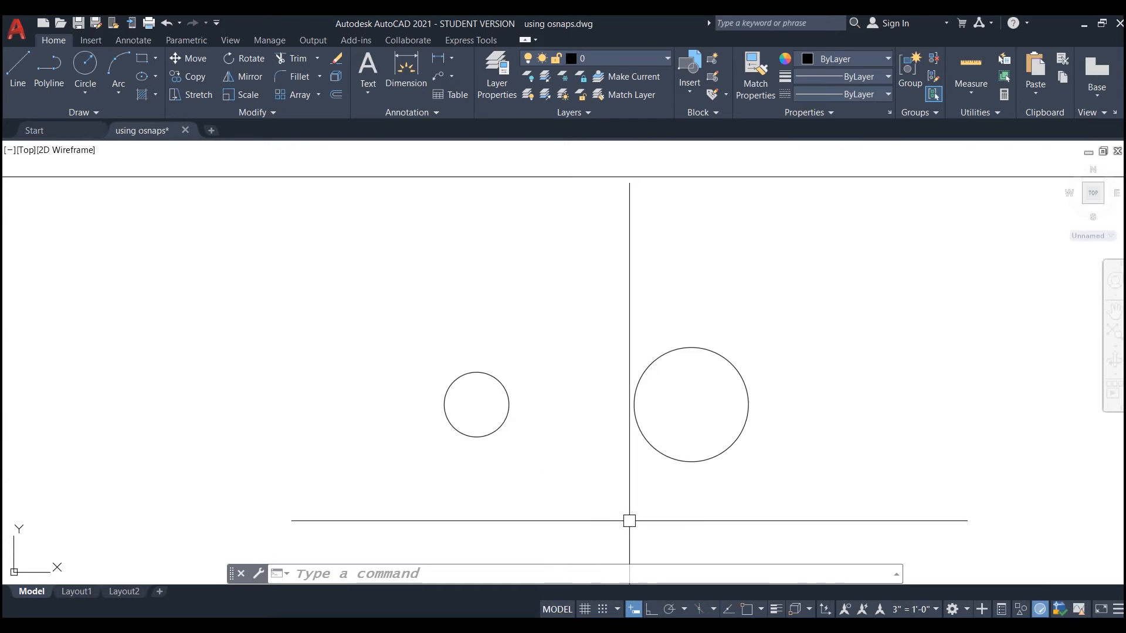
left_click(18, 66)
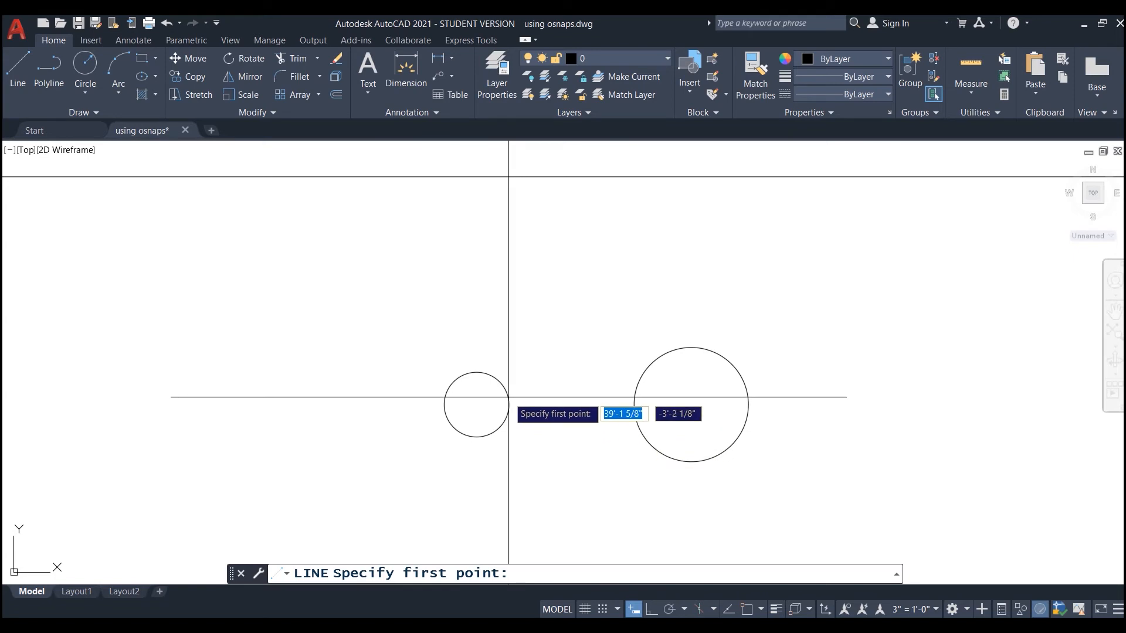
right_click(476, 405, "shift")
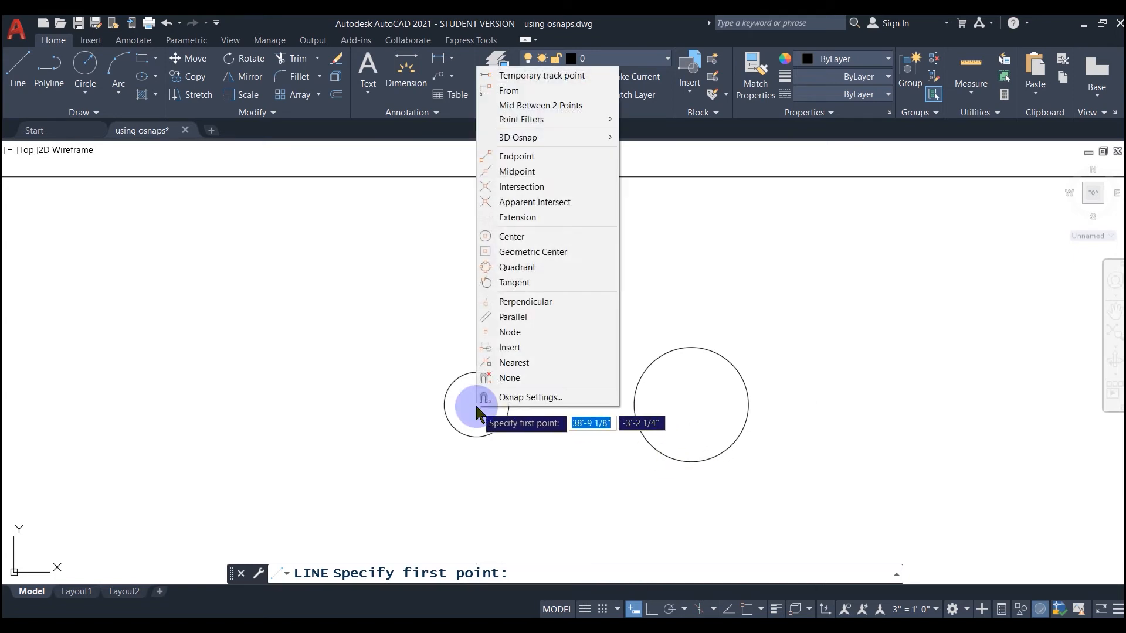
left_click(528, 236)
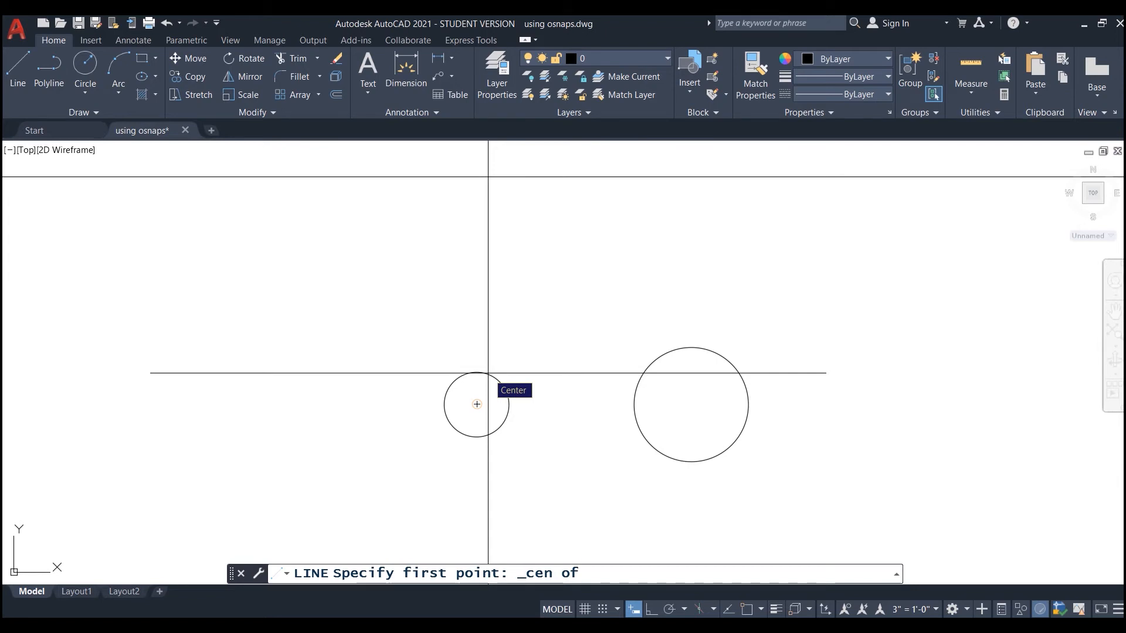
left_click(488, 373)
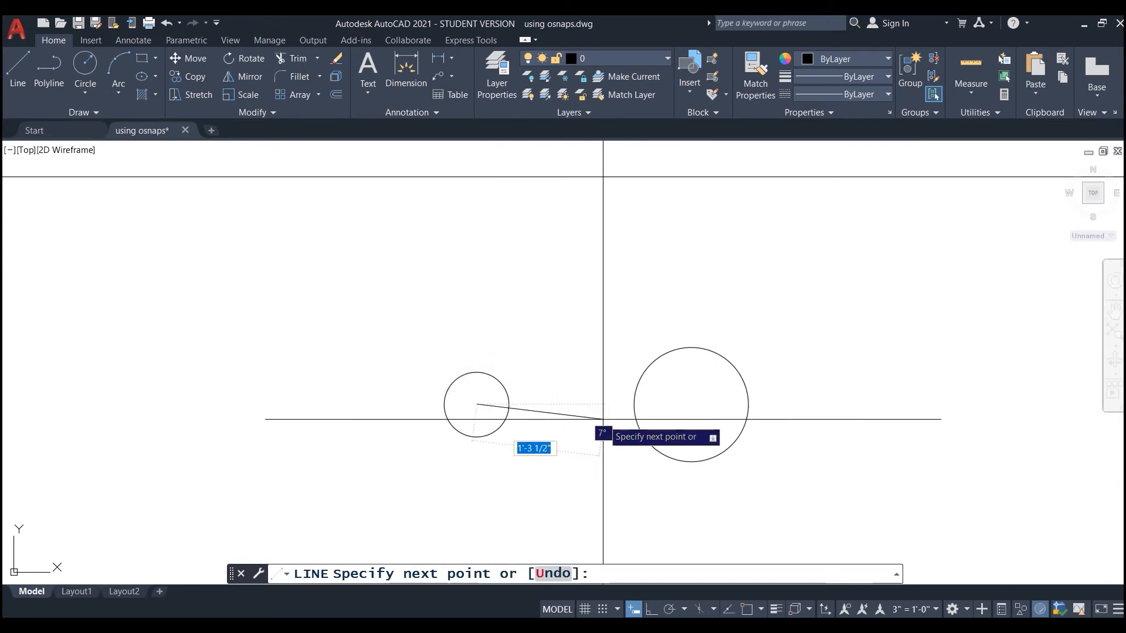
right_click(718, 393, "shift")
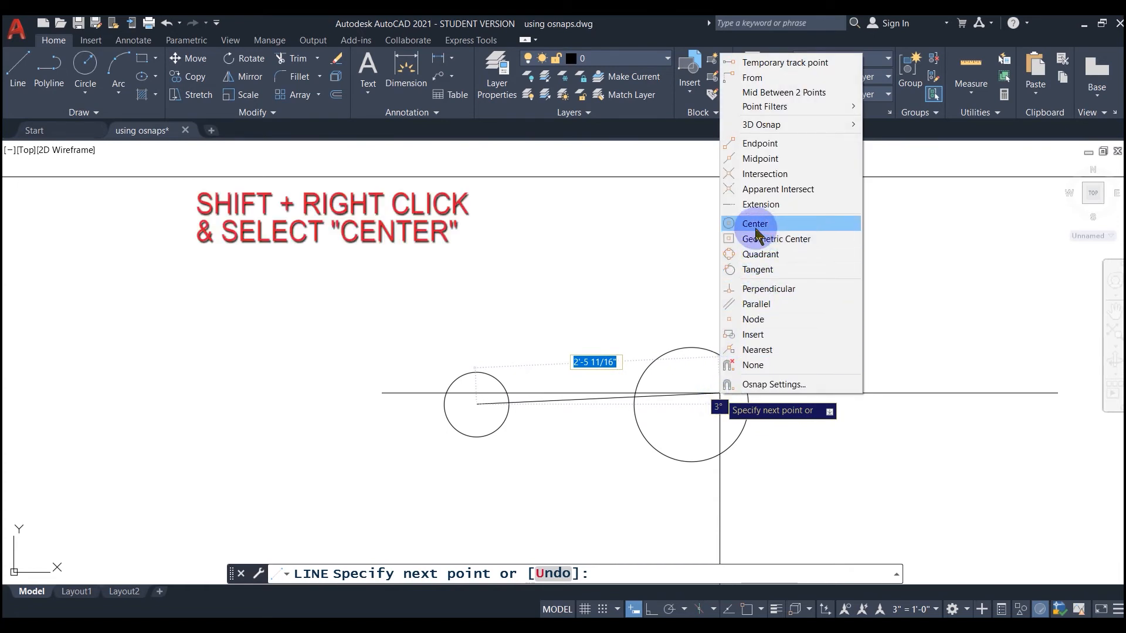
left_click(760, 223)
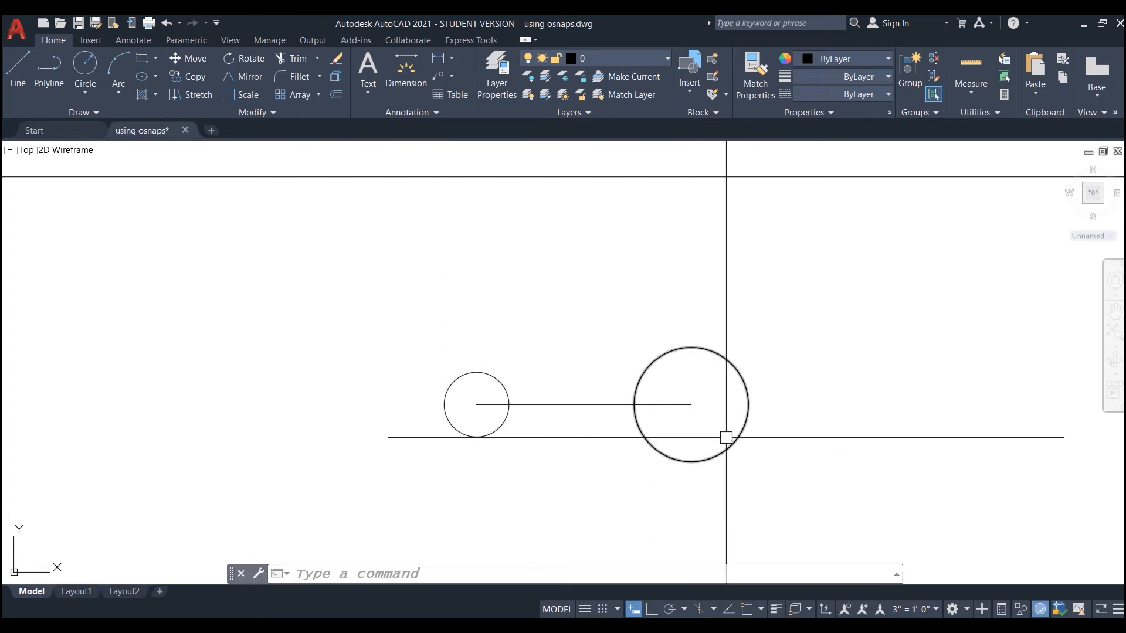
Step: In the lower quadrant exercise, draw a line from the circle's top quadrant to its left quadrant, using Quadrant snap for both points
scroll(571, 506, "down", 4)
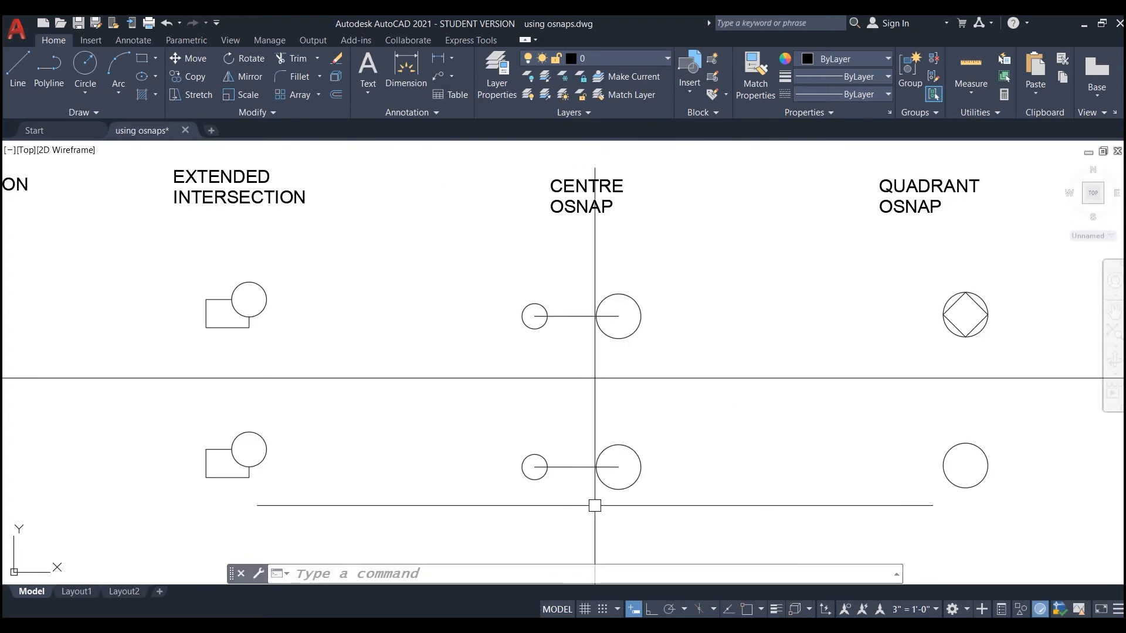
middle_click_drag(749, 498, 636, 495)
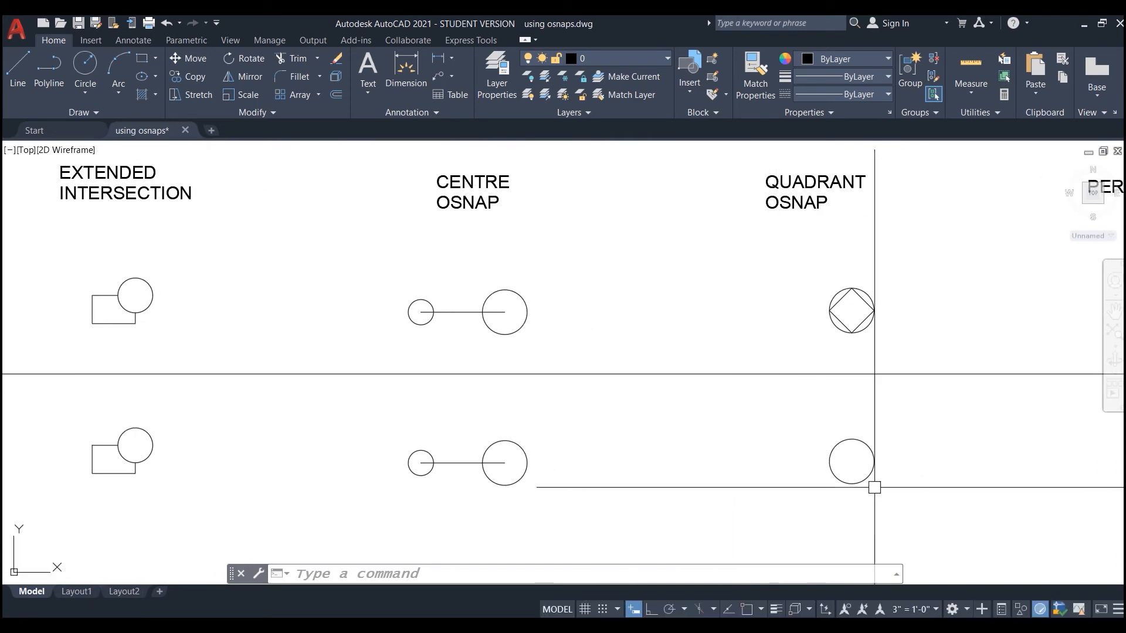
mouse_move(874, 460)
middle_mouse_down()
mouse_move(771, 470)
mouse_move(698, 460)
middle_mouse_up()
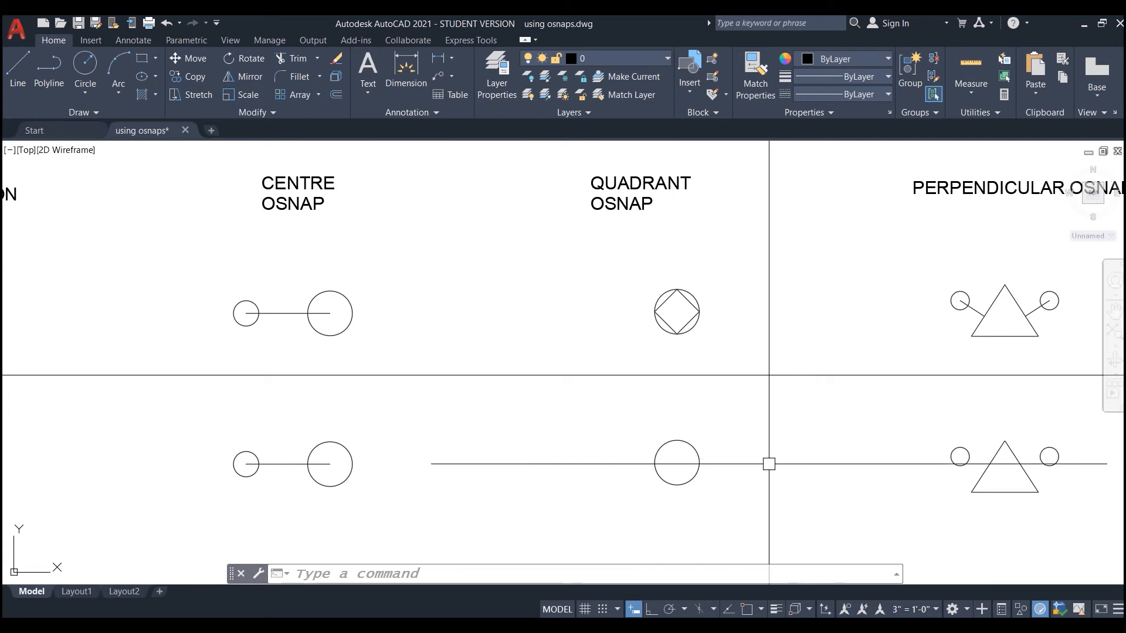
scroll(768, 463, "up", 2)
scroll(755, 473, "down", 2)
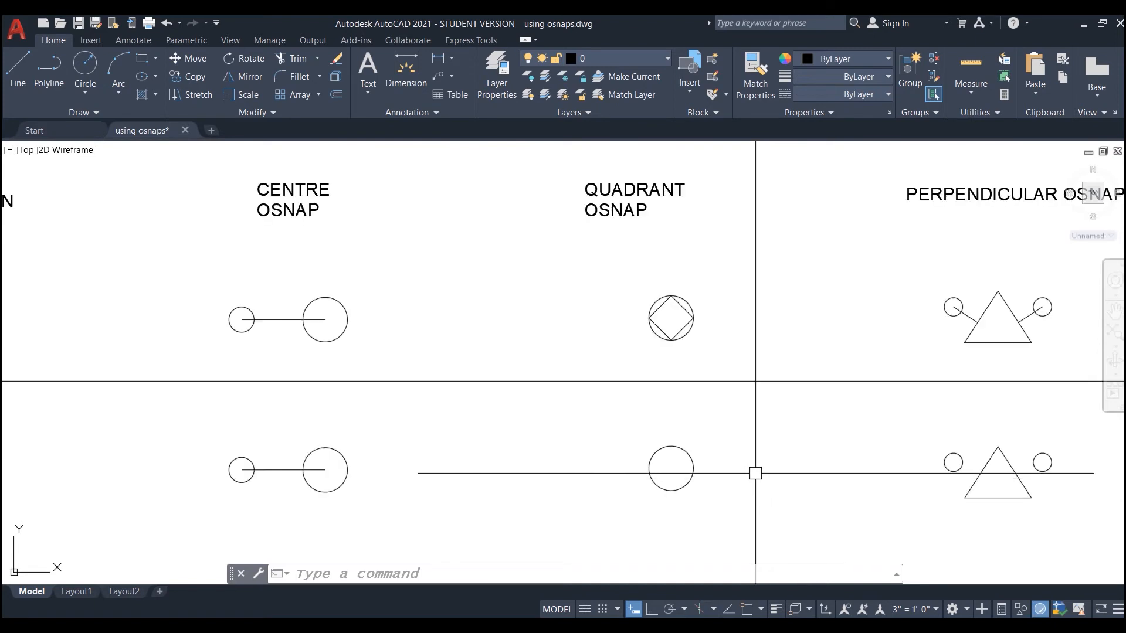
middle_click_drag(763, 480, 690, 484)
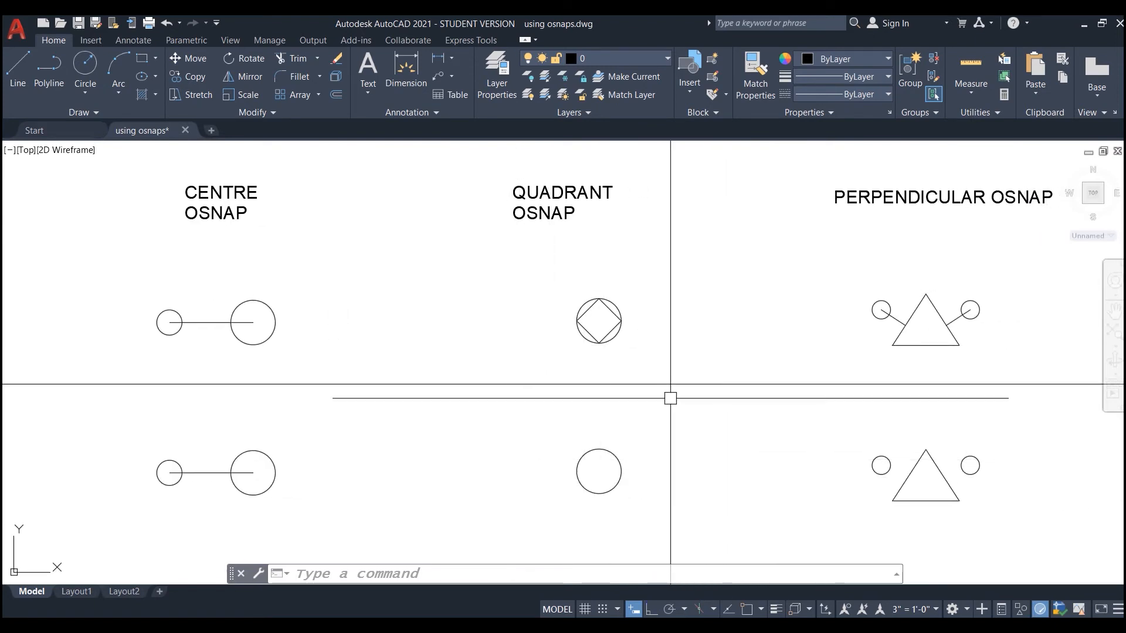
scroll(618, 531, "up", 5)
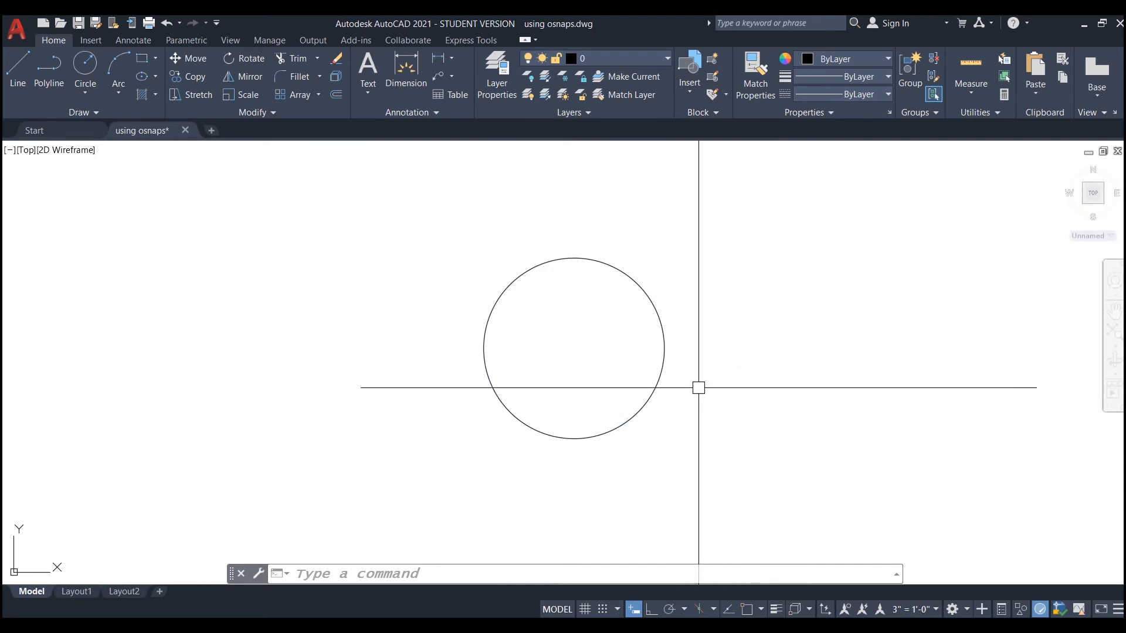
scroll(673, 394, "down", 6)
scroll(652, 436, "up", 6)
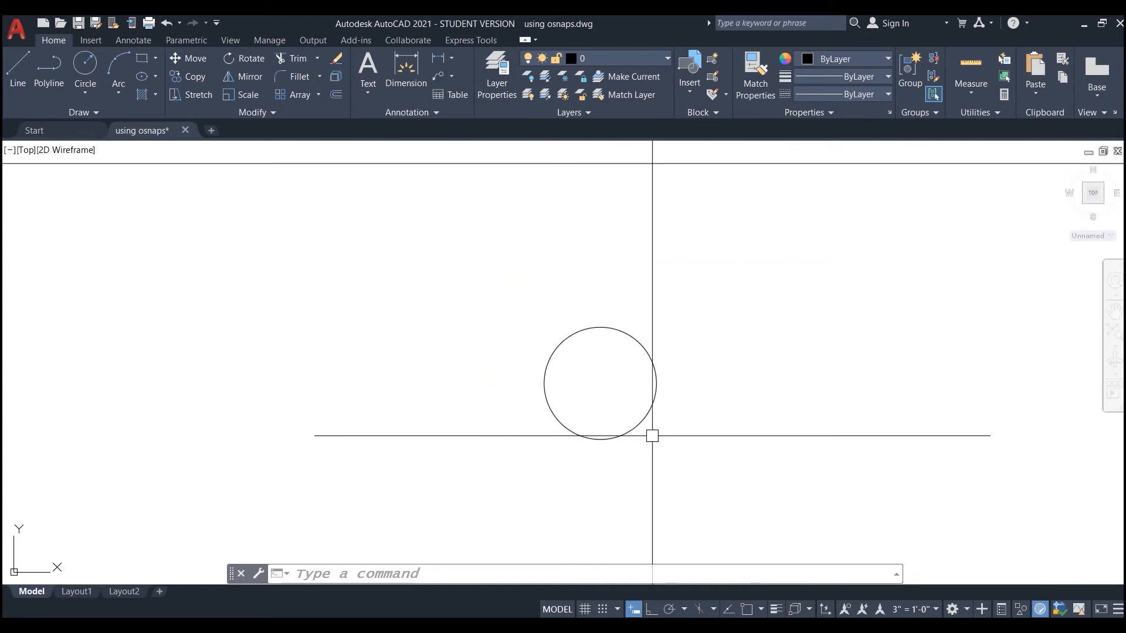
left_click(13, 68)
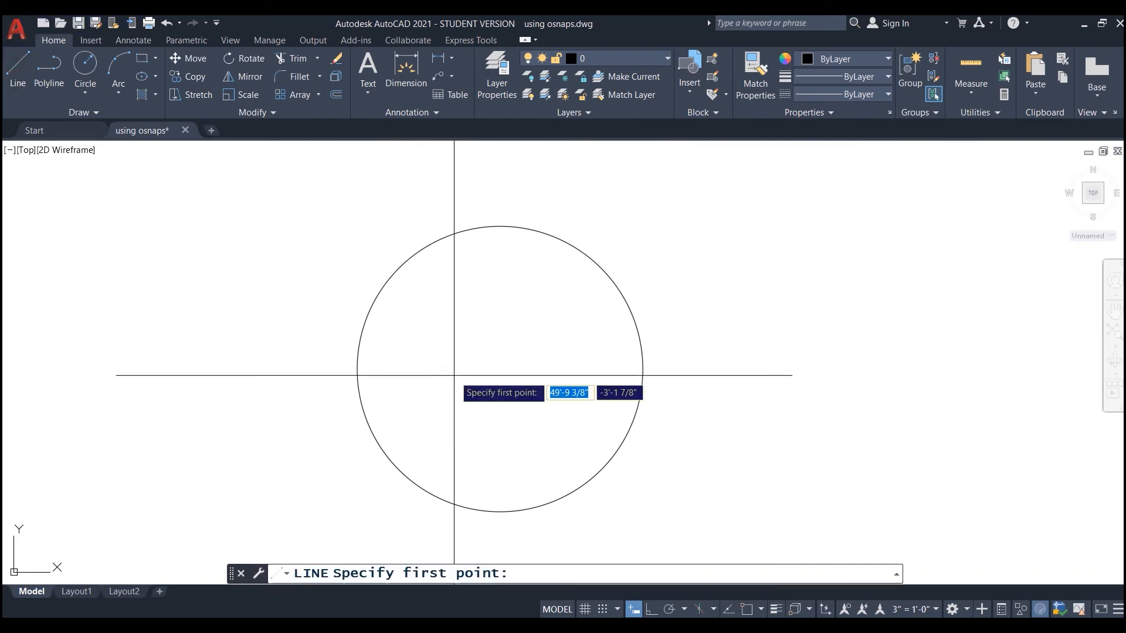
right_click(454, 376, "shift")
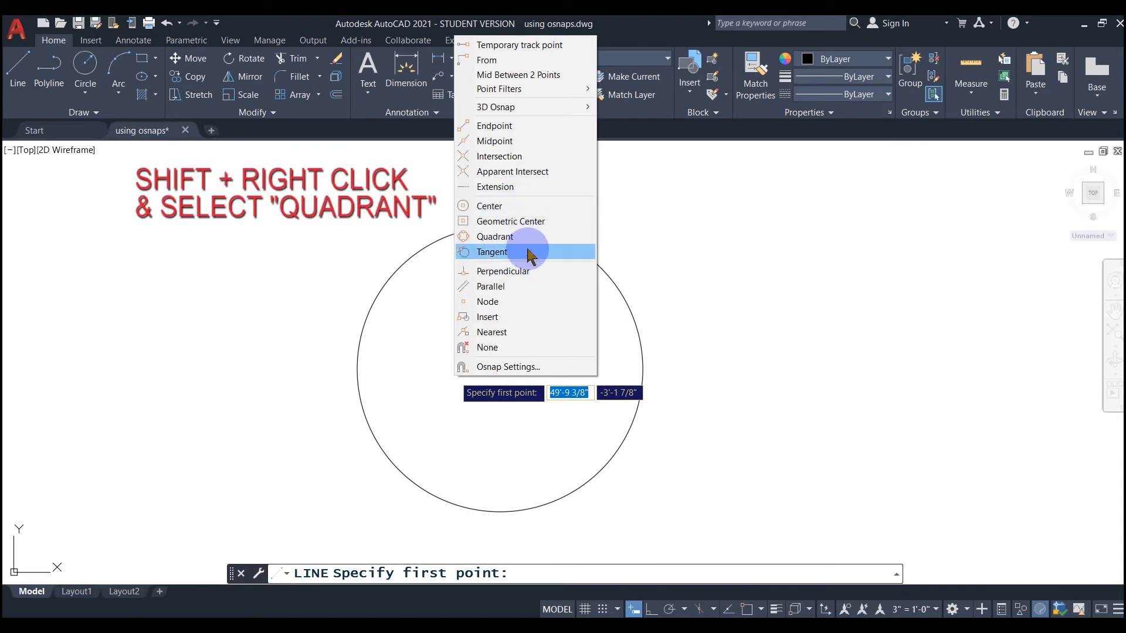
left_click(494, 236)
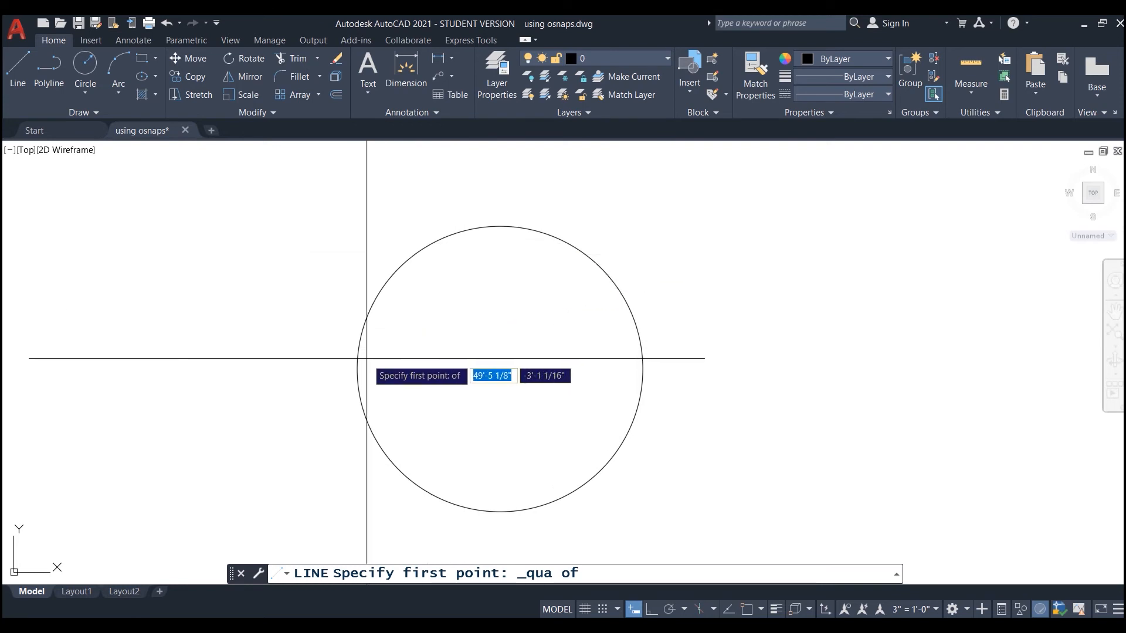
left_click(500, 225)
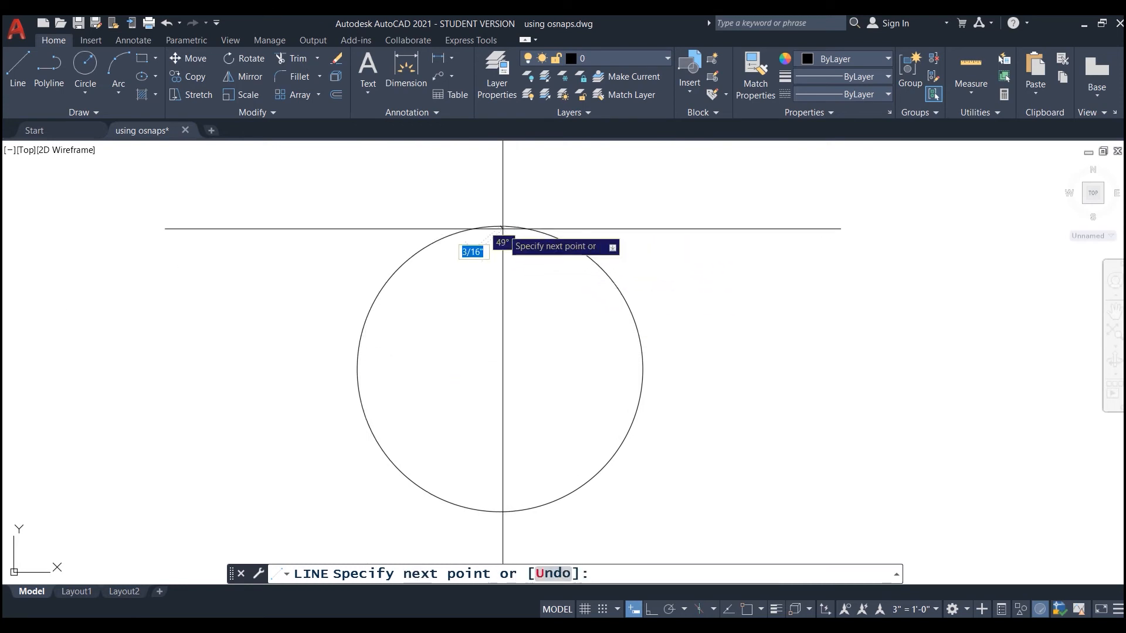
right_click(456, 329, "shift")
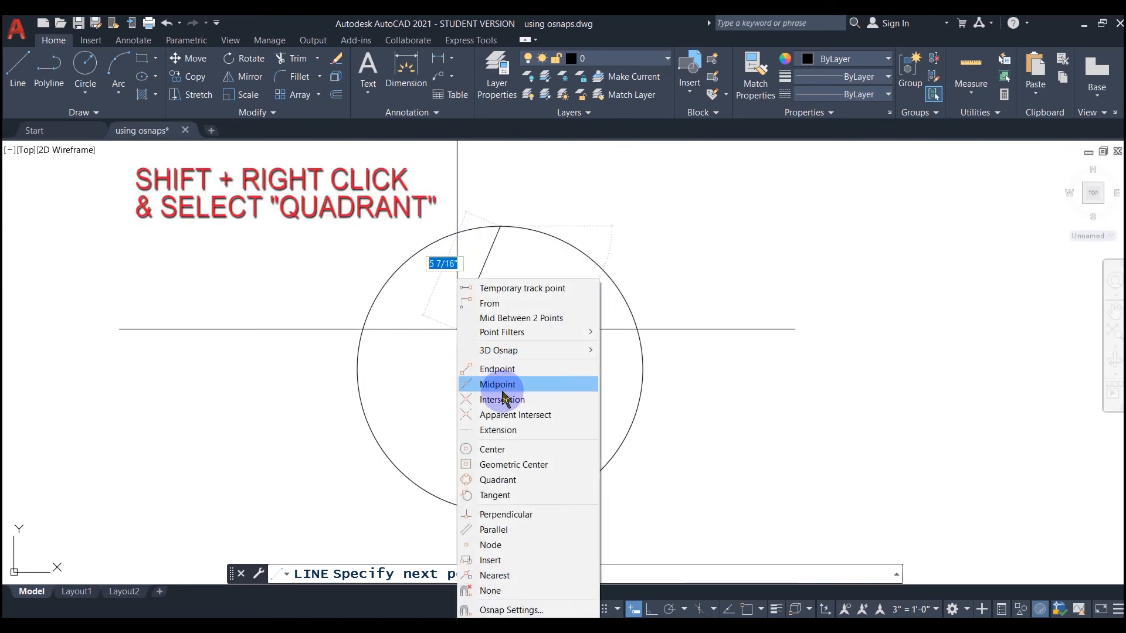
left_click(495, 479)
left_click(374, 388)
Step: Continue the line to the circle's bottom and right quadrants using Quadrant snap, and close the shape back to its start point
right_click(448, 457, "shift")
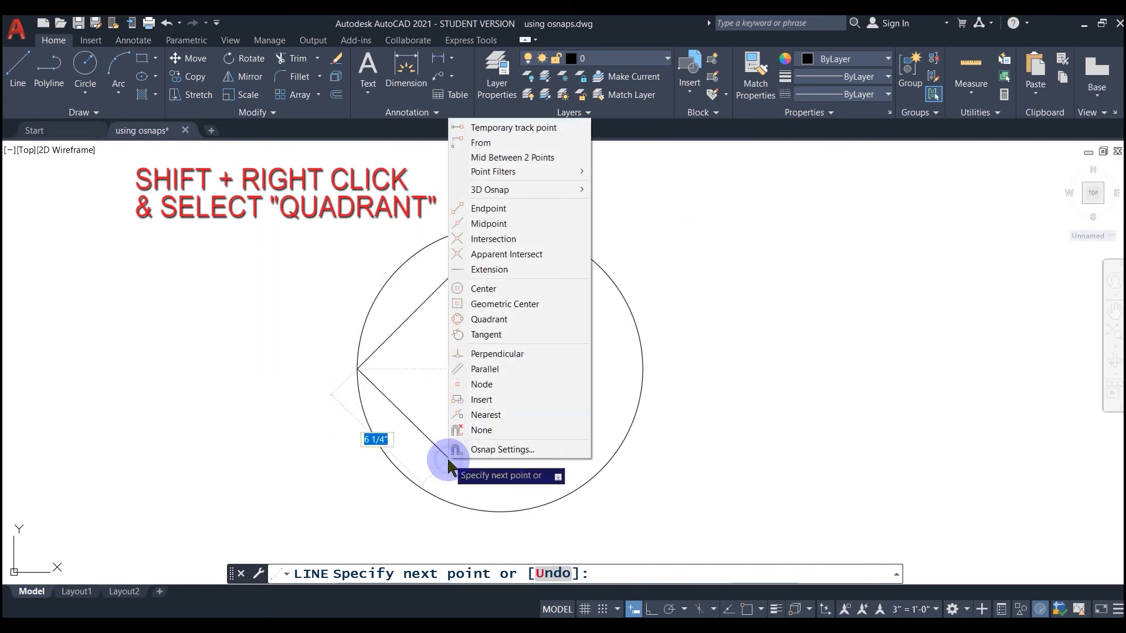
left_click(489, 320)
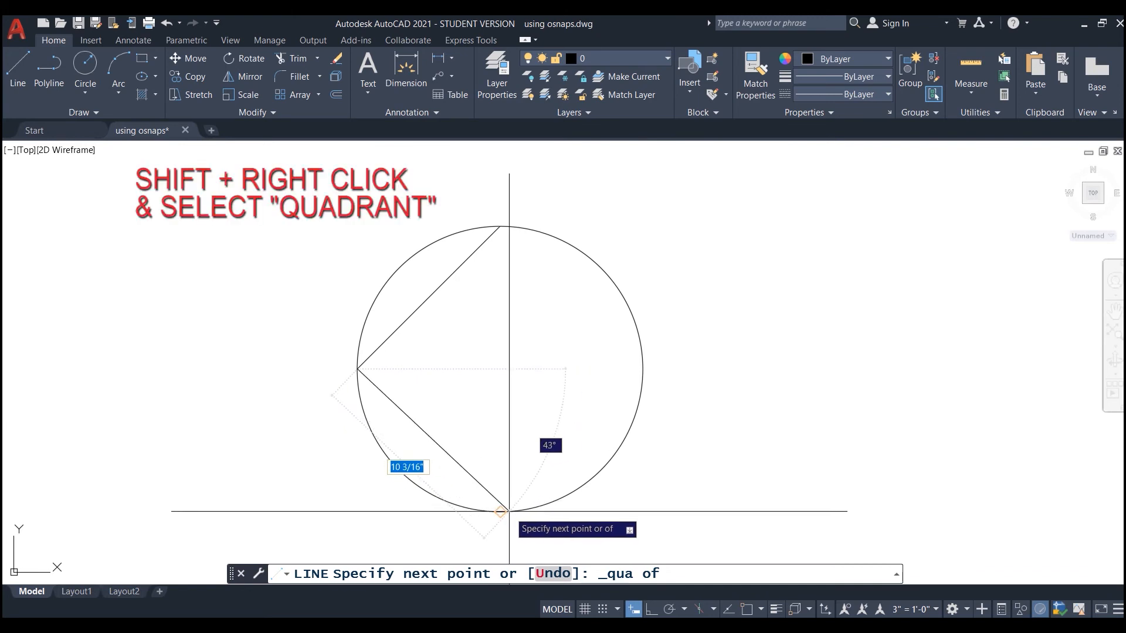
left_click(504, 514)
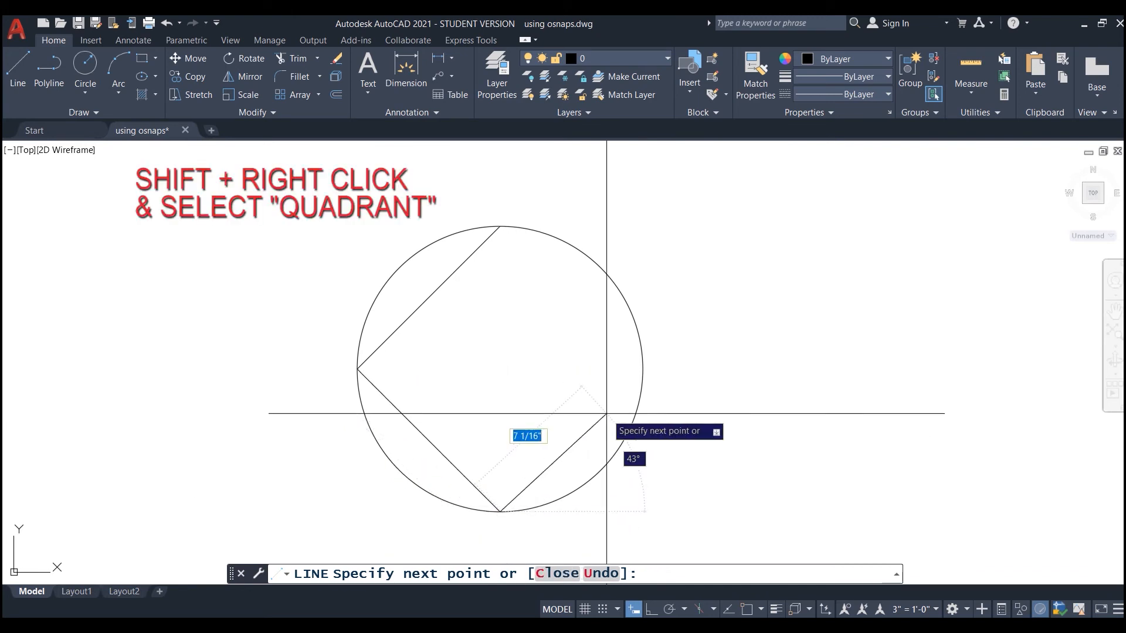
right_click(606, 413, "shift")
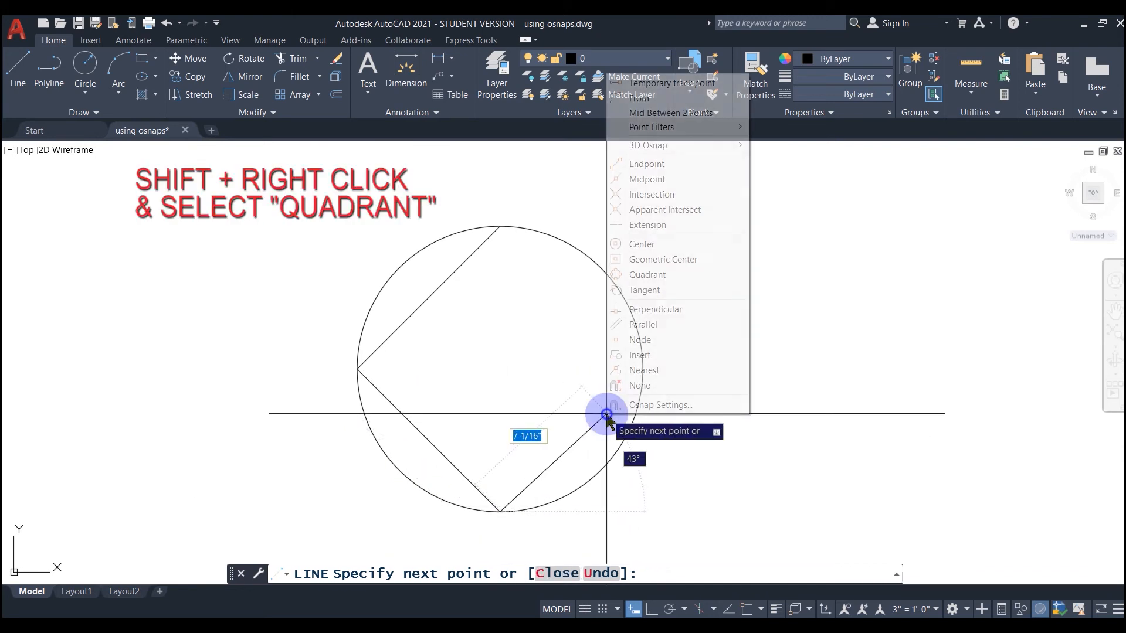
left_click(647, 279)
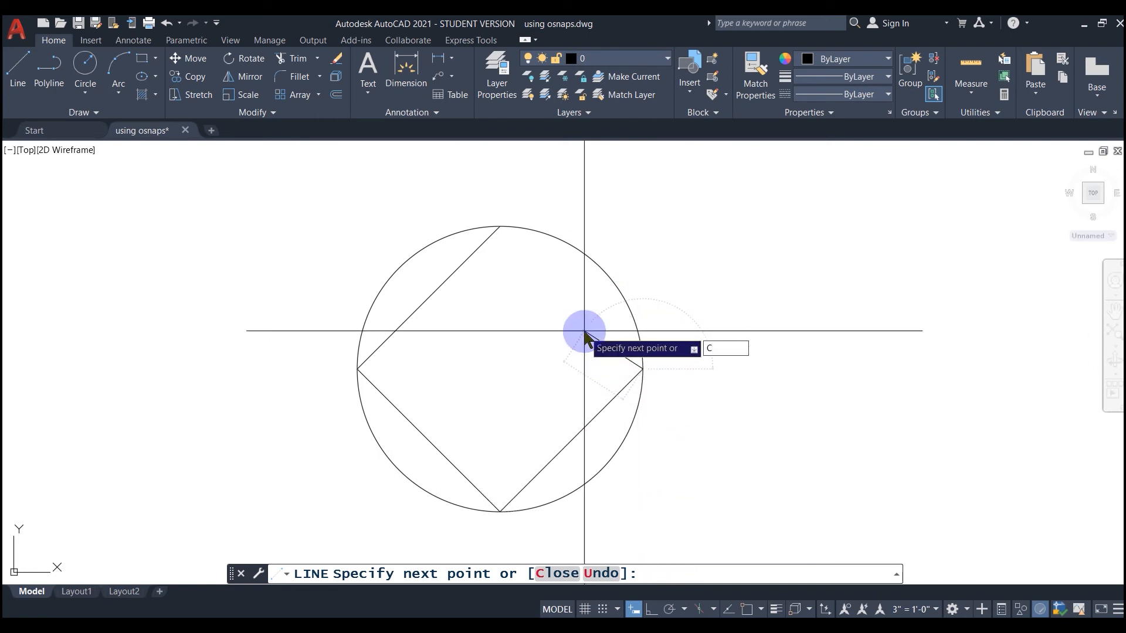
key("Return")
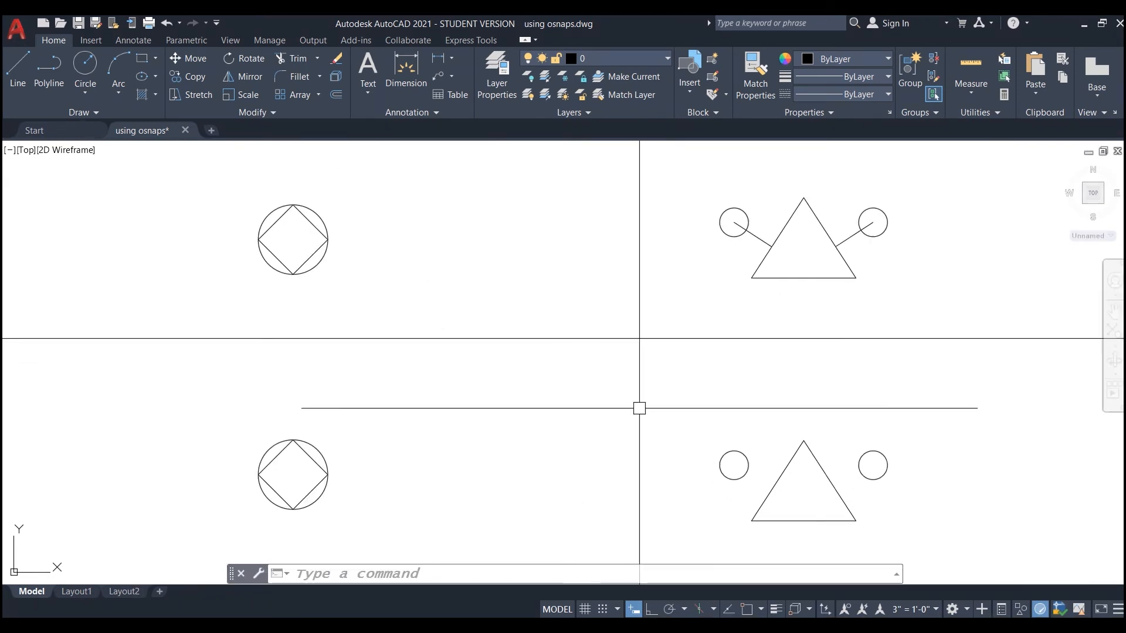
Step: In the lower perpendicular exercise, draw a line from the left circle's center, using Center snap, to the triangle's left side, using Perpendicular snap
middle_click_drag(638, 404, 519, 429)
scroll(539, 427, "down", 2)
scroll(581, 469, "up", 2)
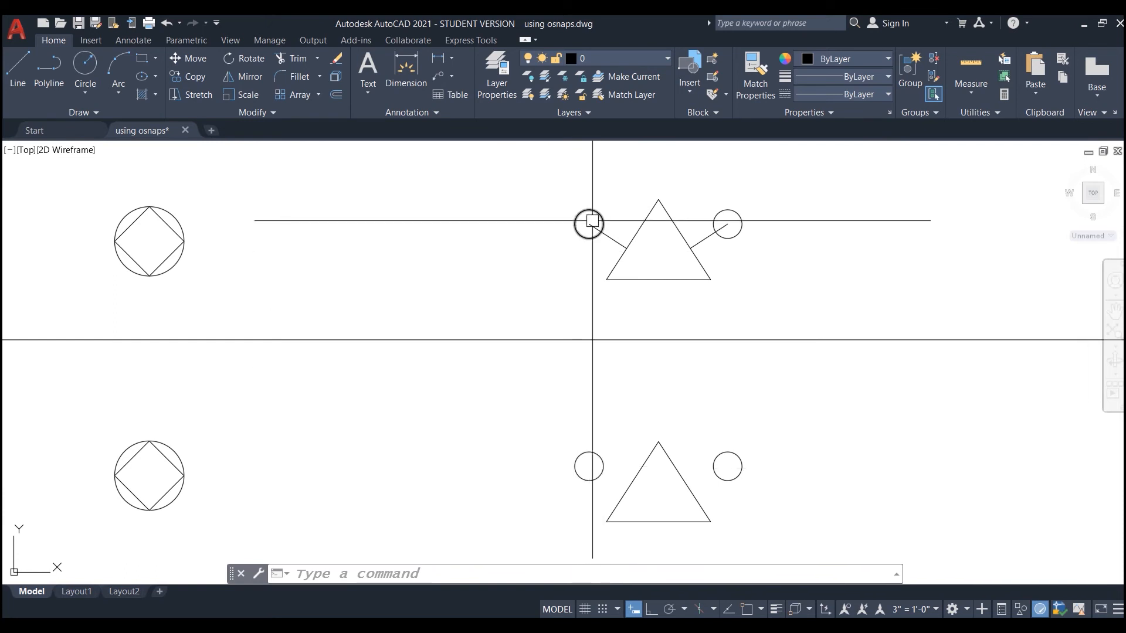
left_click(704, 242)
key("Return")
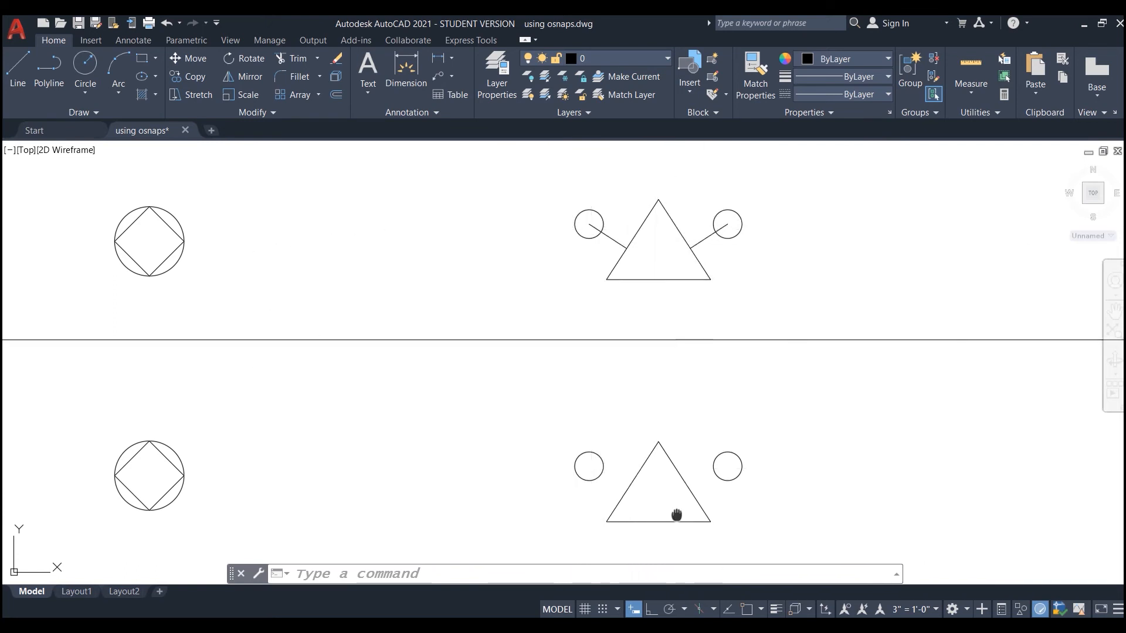
scroll(662, 516, "up", 3)
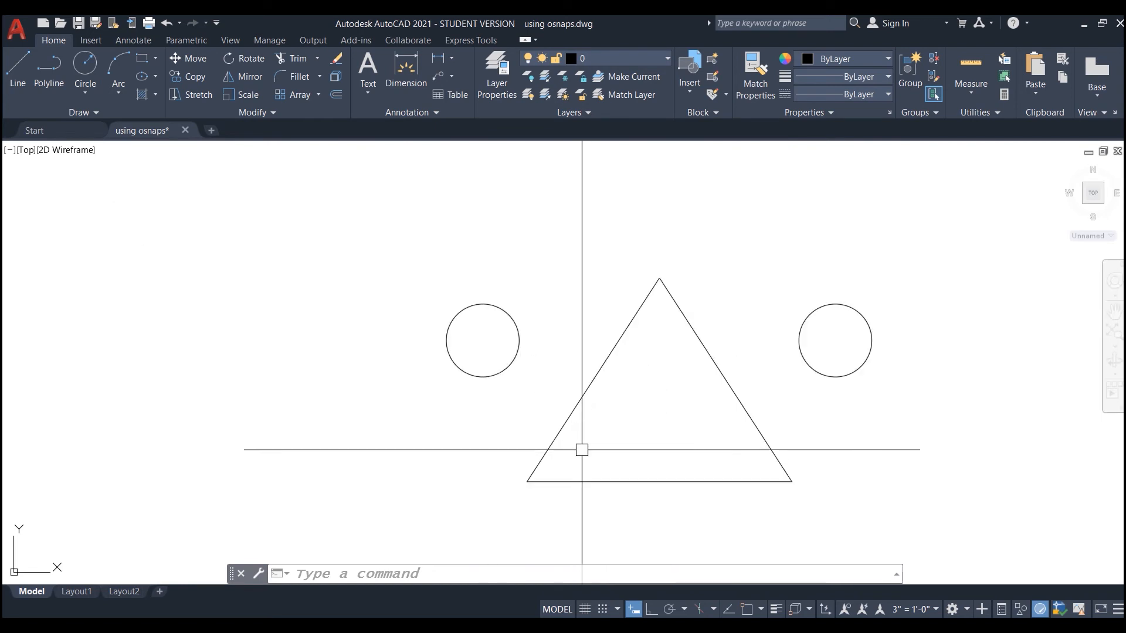
middle_click_drag(610, 452, 581, 451)
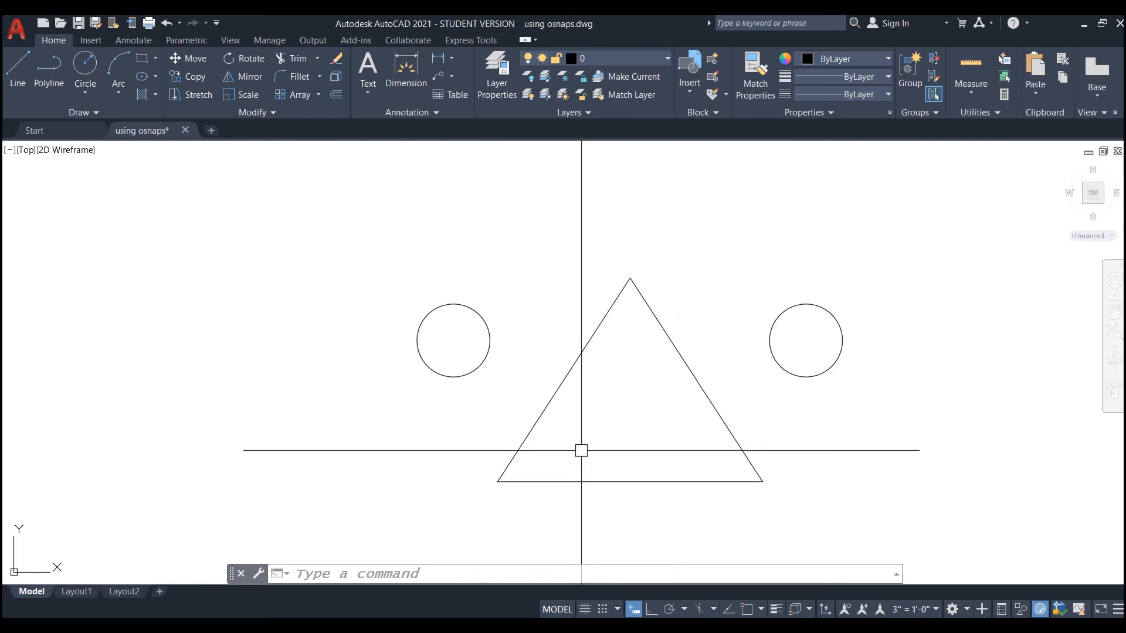
left_click(17, 70)
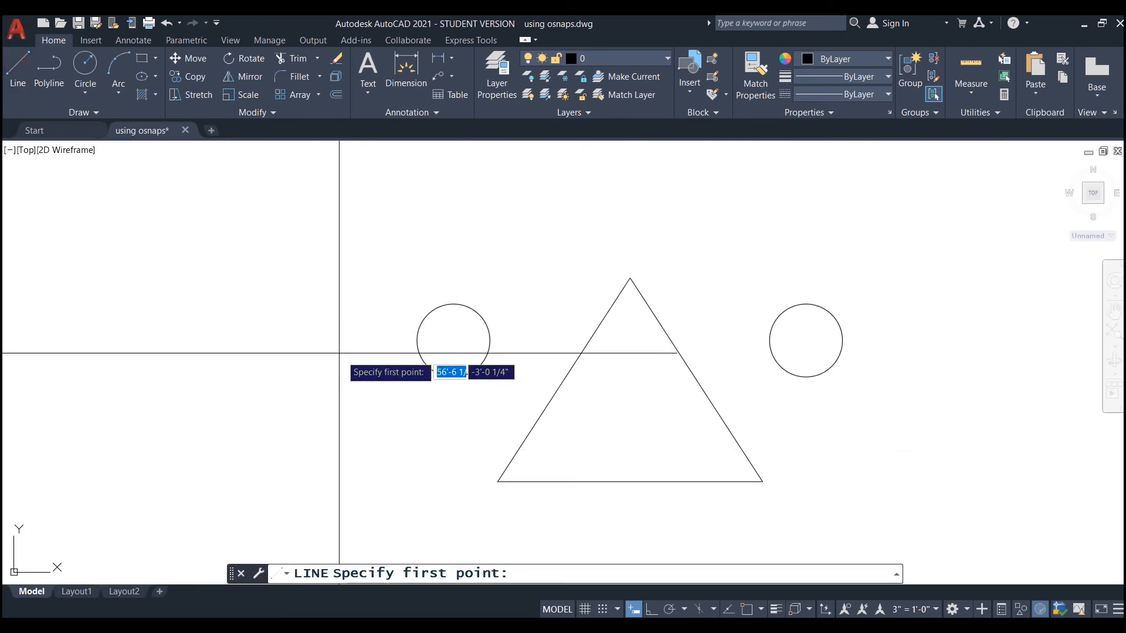
right_click(395, 281, "shift")
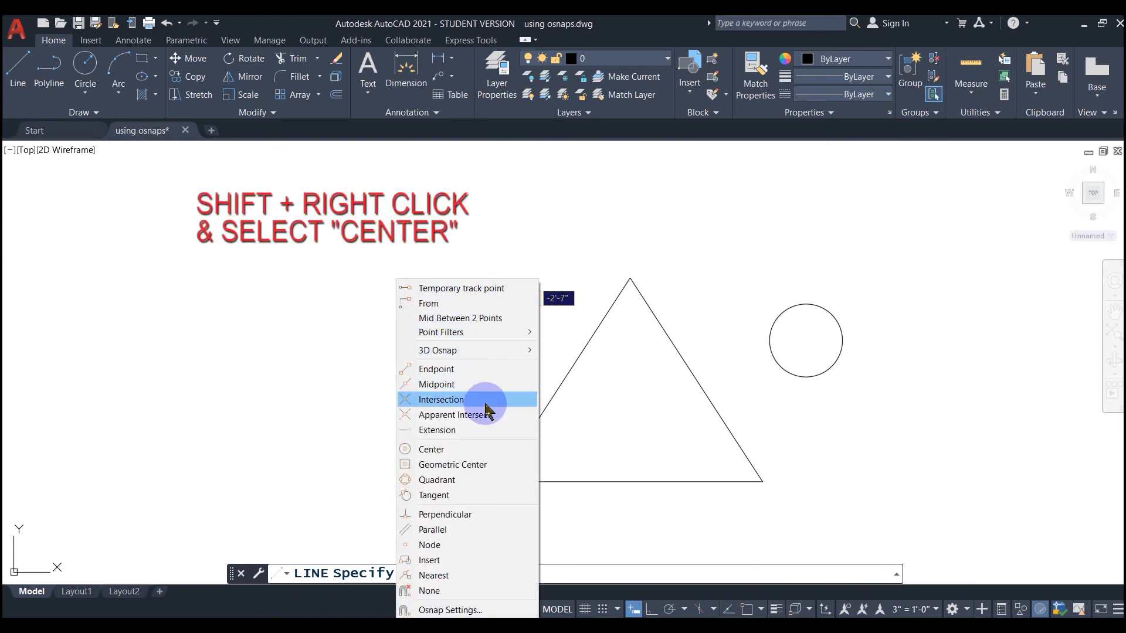
left_click(436, 449)
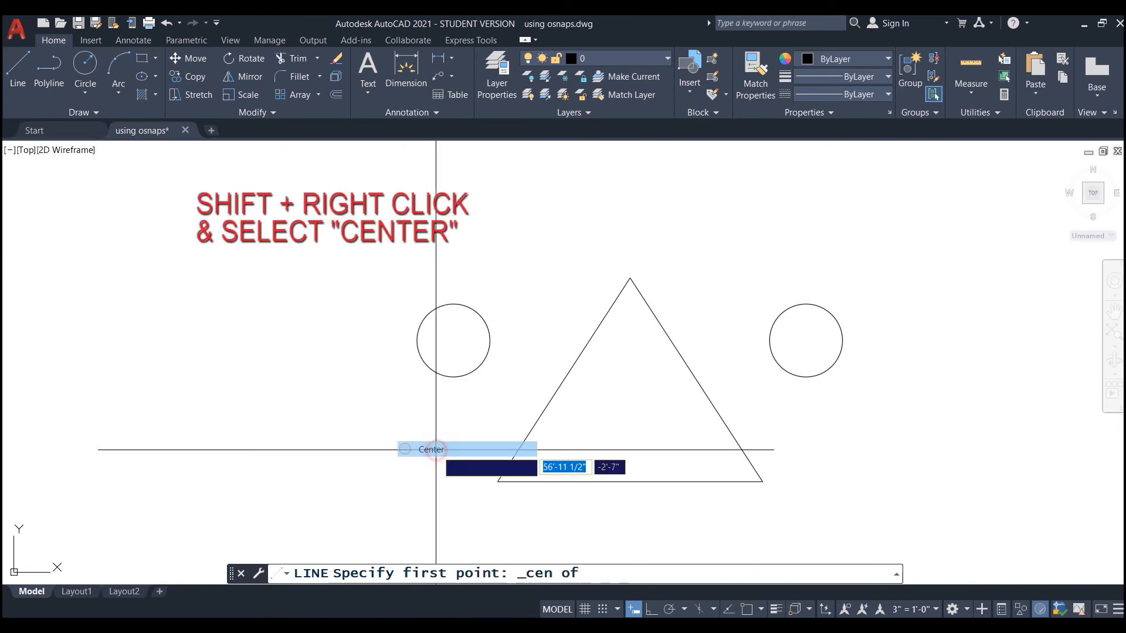
left_click(461, 311)
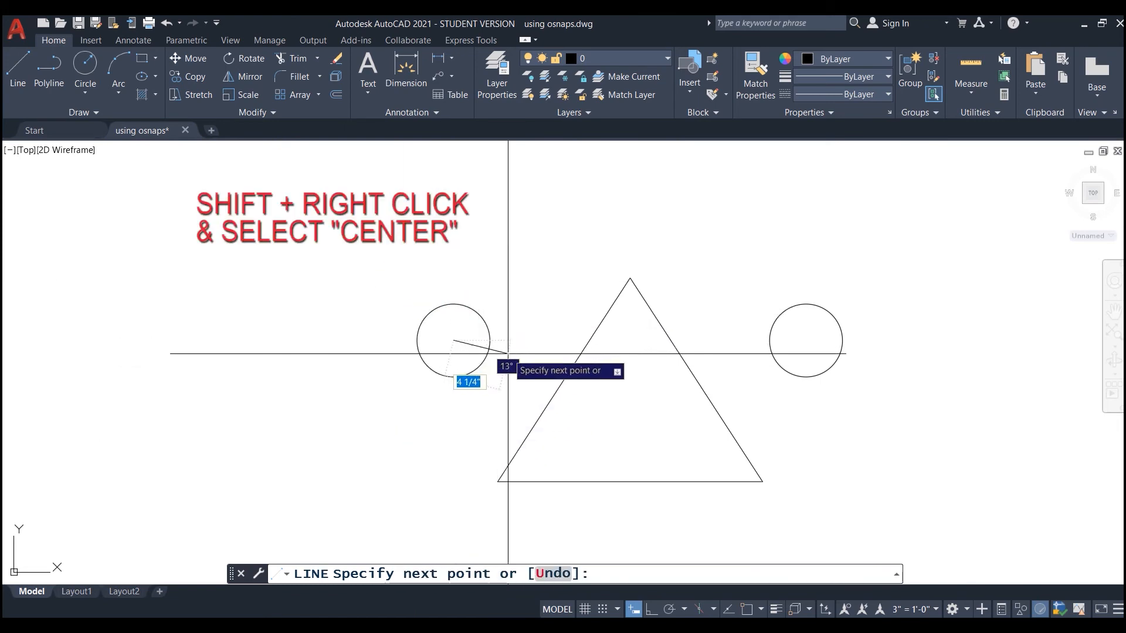
right_click(537, 388, "shift")
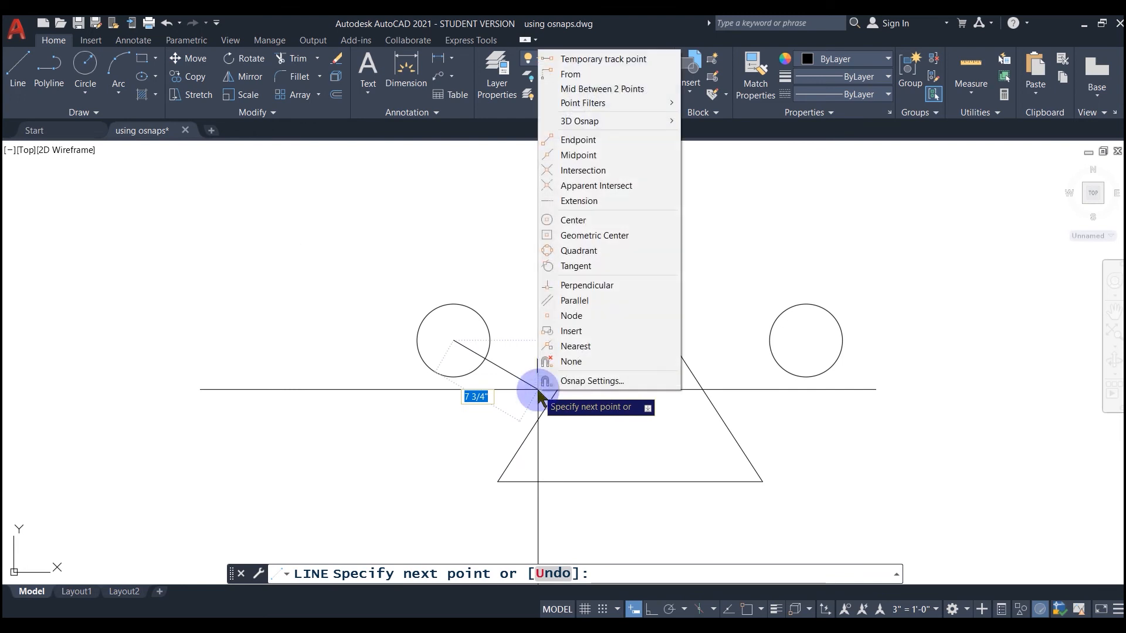
left_click(583, 286)
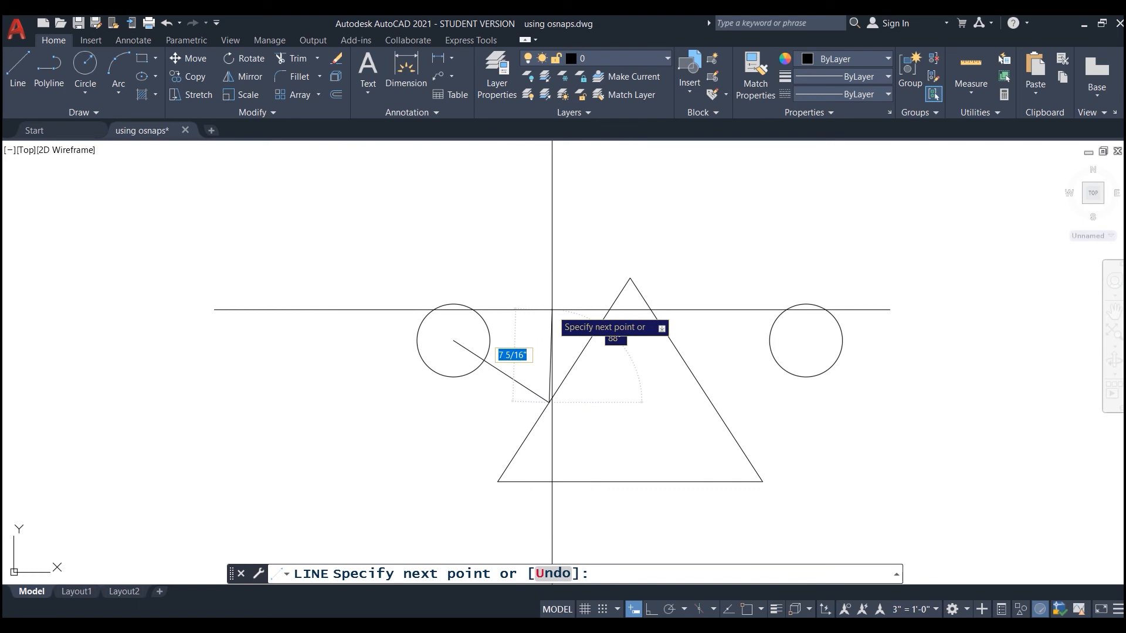
key("Escape")
Step: Draw a line from the right circle's center, using Center snap, to the triangle's right side, using Perpendicular snap
scroll(749, 444, "up", 2)
scroll(582, 449, "down", 2)
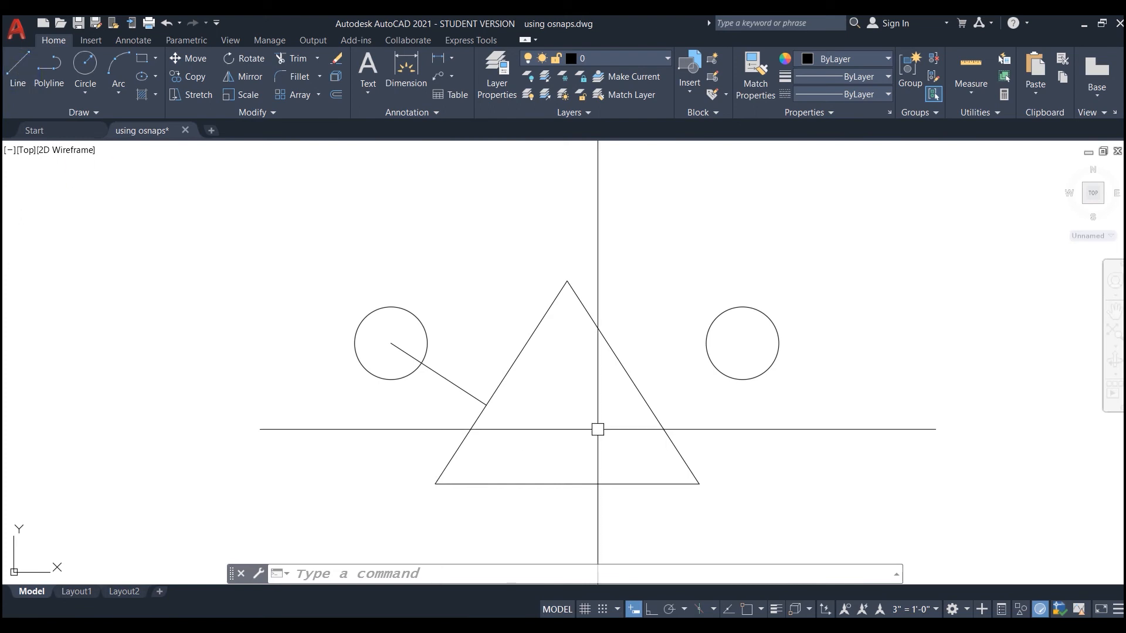
key("Return")
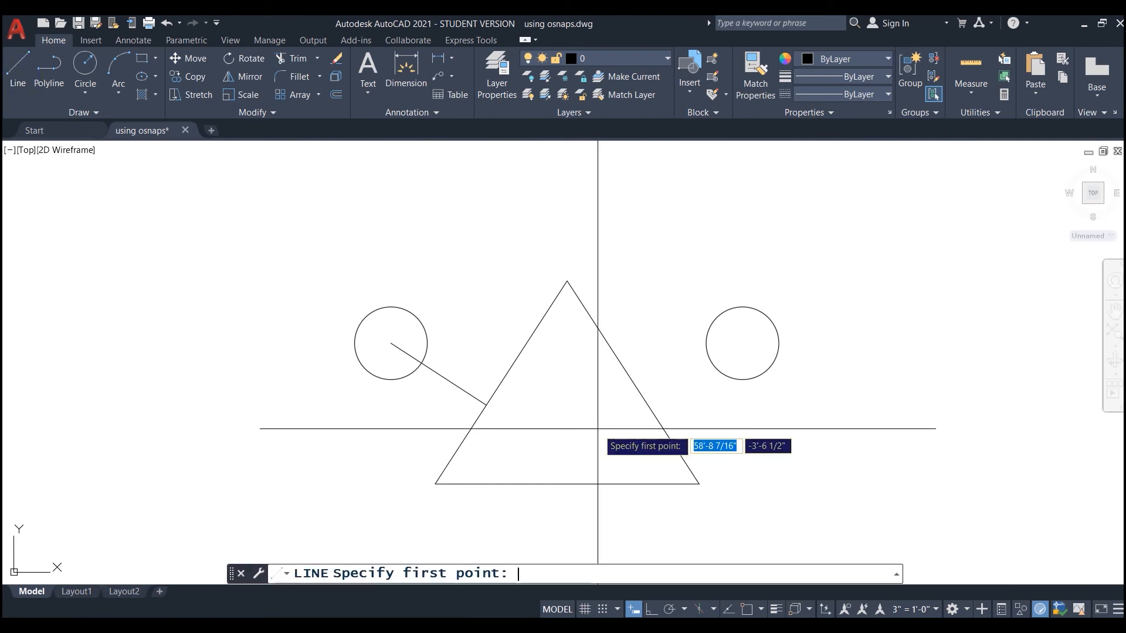
right_click(738, 363, "shift")
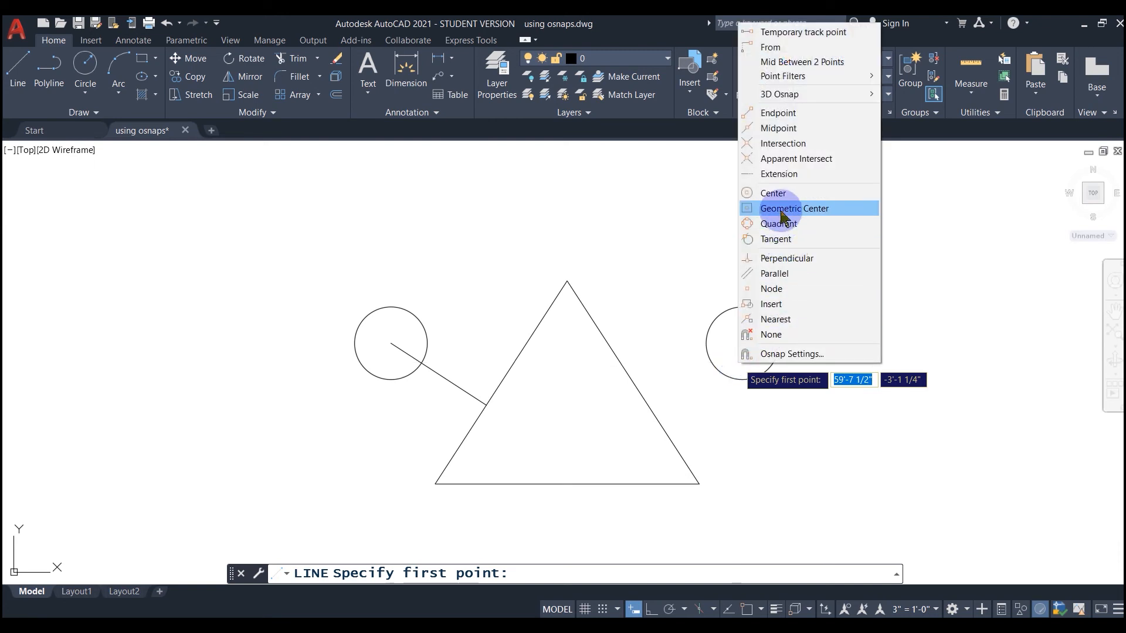
left_click(773, 194)
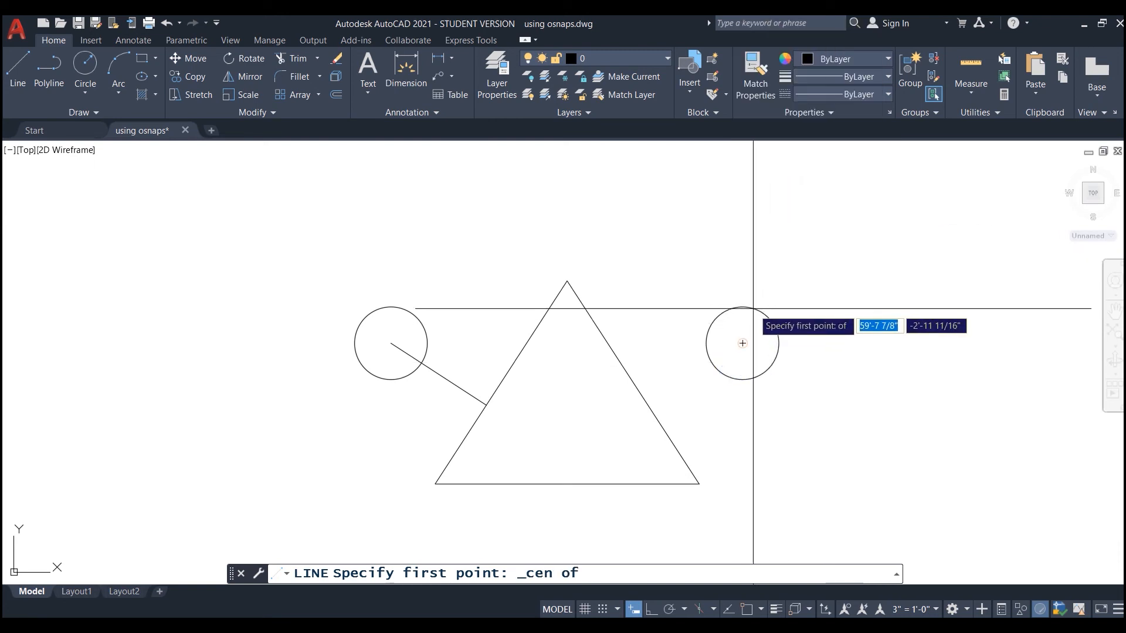
left_click(742, 343)
right_click(661, 421, "shift")
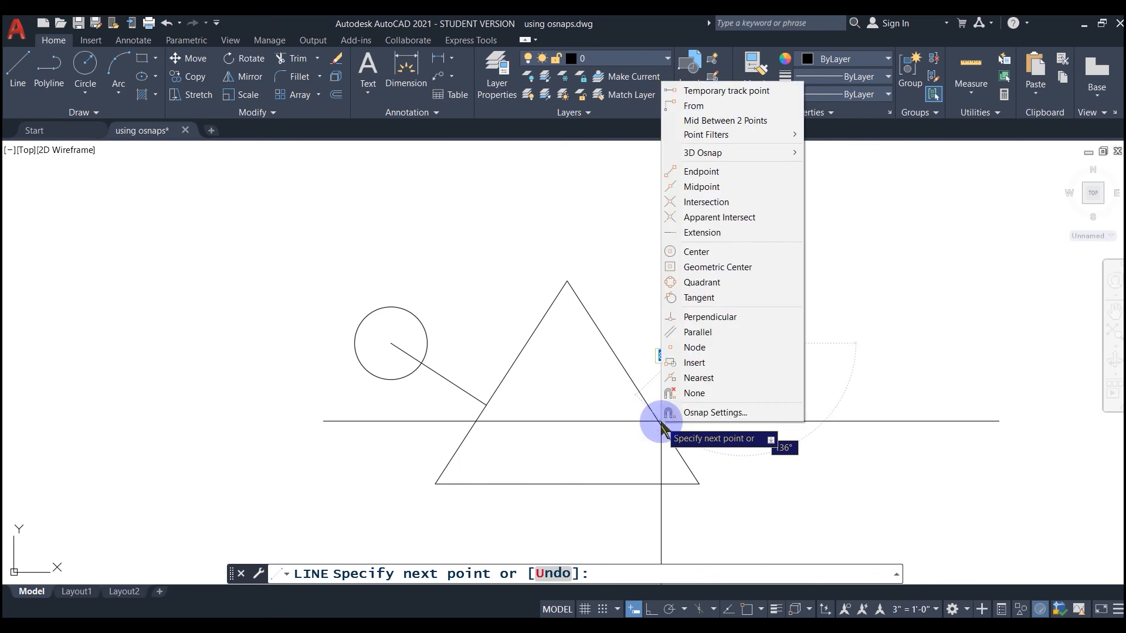
left_click(701, 317)
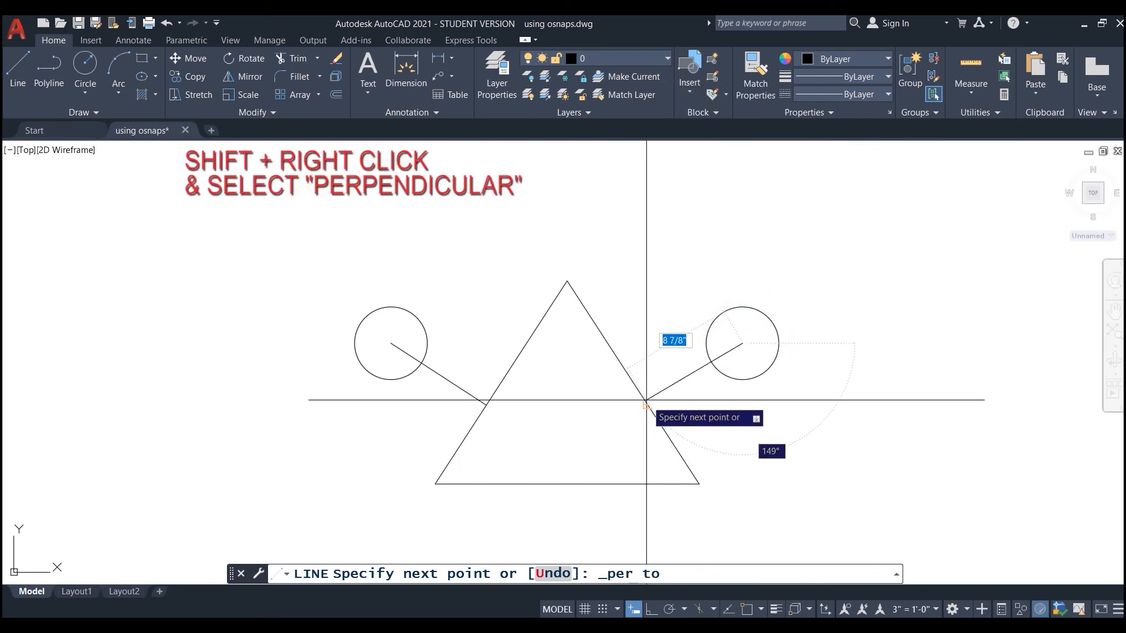
key("Escape")
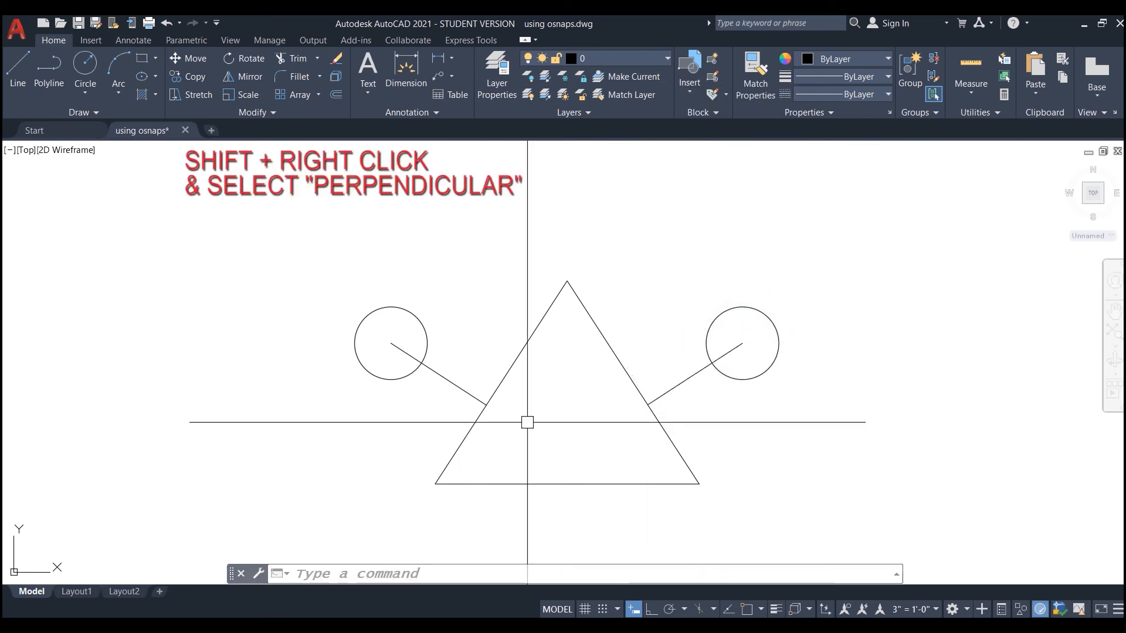
Step: In the lower tangent exercise, draw a line across the tops of the two circles, using Tangent snap for both points
scroll(525, 422, "down", 7)
middle_click_drag(645, 439, 437, 458)
mouse_move(604, 427)
middle_mouse_down()
mouse_move(550, 455)
mouse_move(523, 428)
middle_mouse_up()
scroll(688, 352, "up", 2)
middle_click_drag(688, 351, 652, 428)
scroll(654, 360, "down", 2)
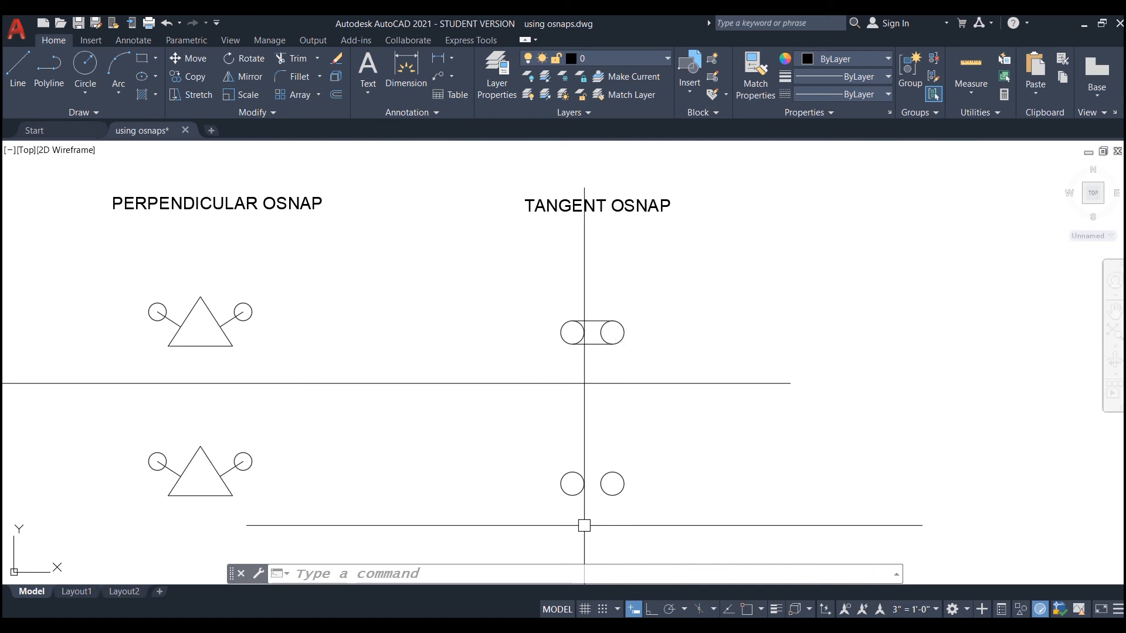
scroll(590, 526, "up", 3)
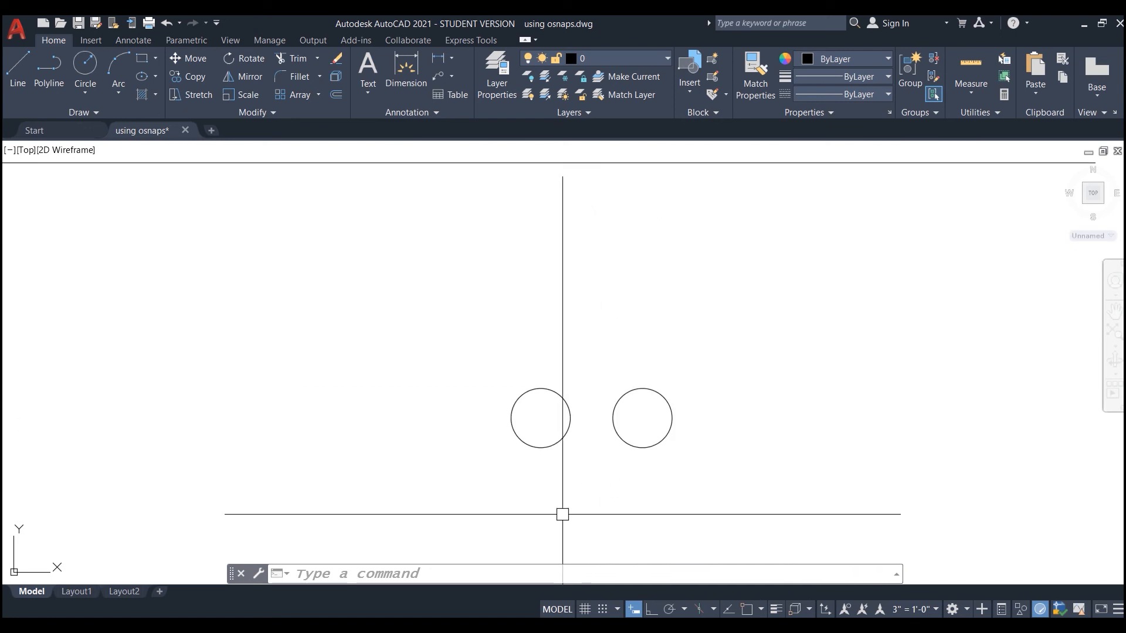
scroll(562, 515, "down", 2)
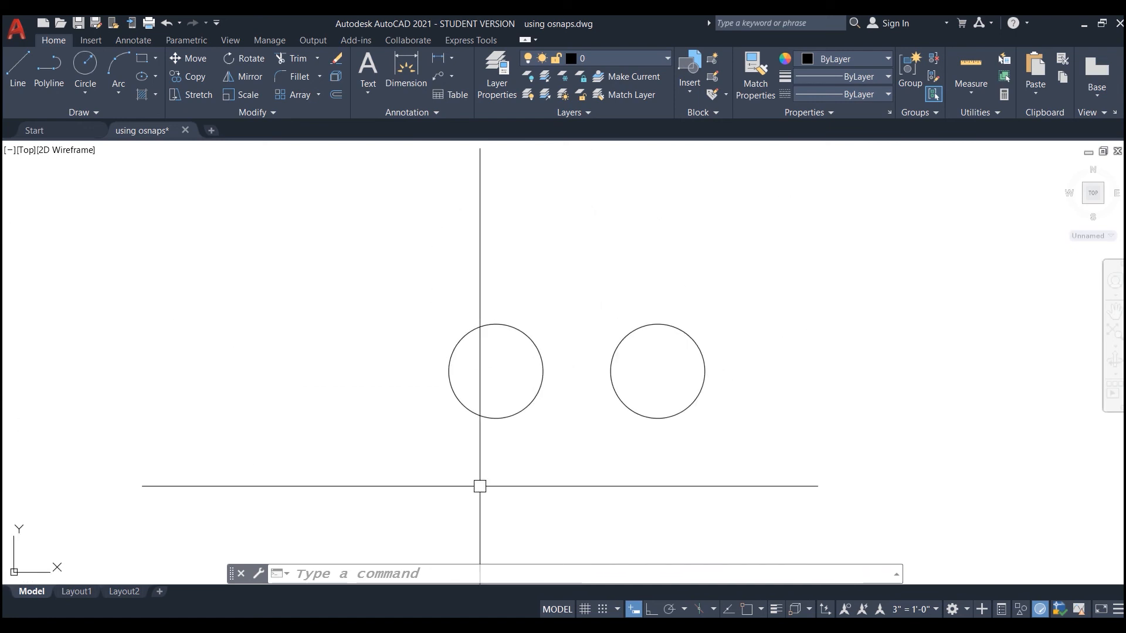
left_click(15, 75)
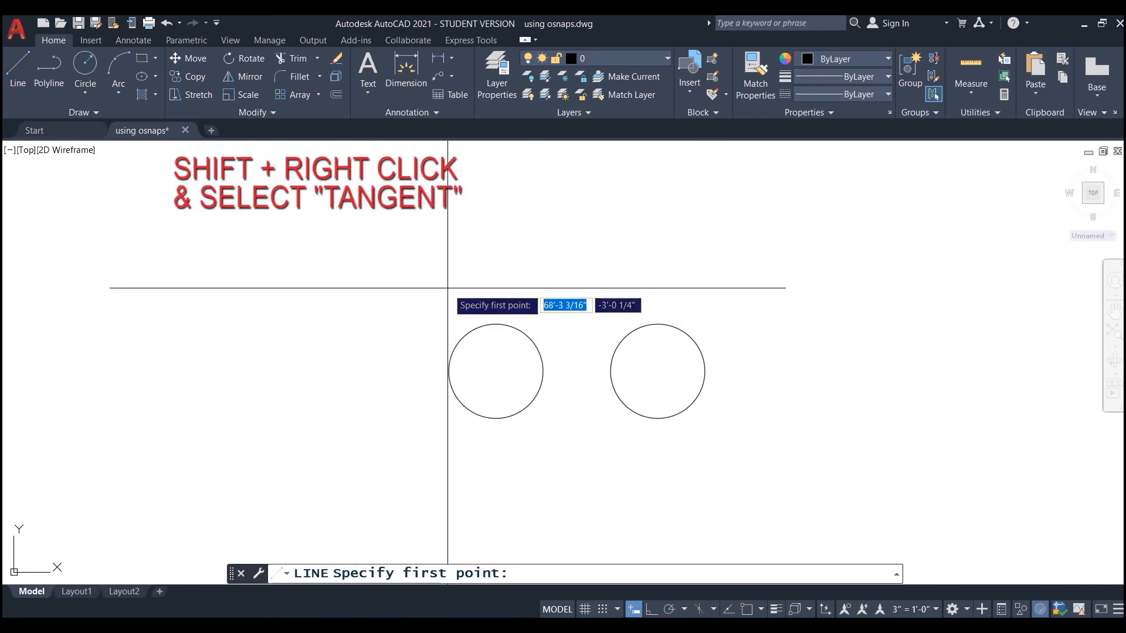
right_click(477, 321, "shift")
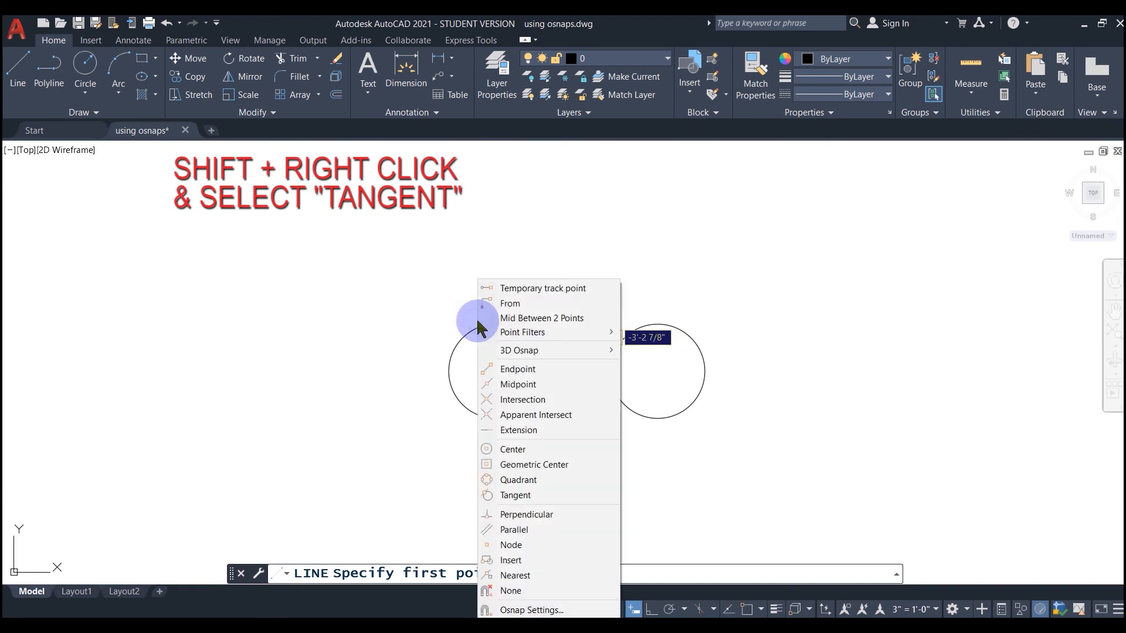
left_click(540, 496)
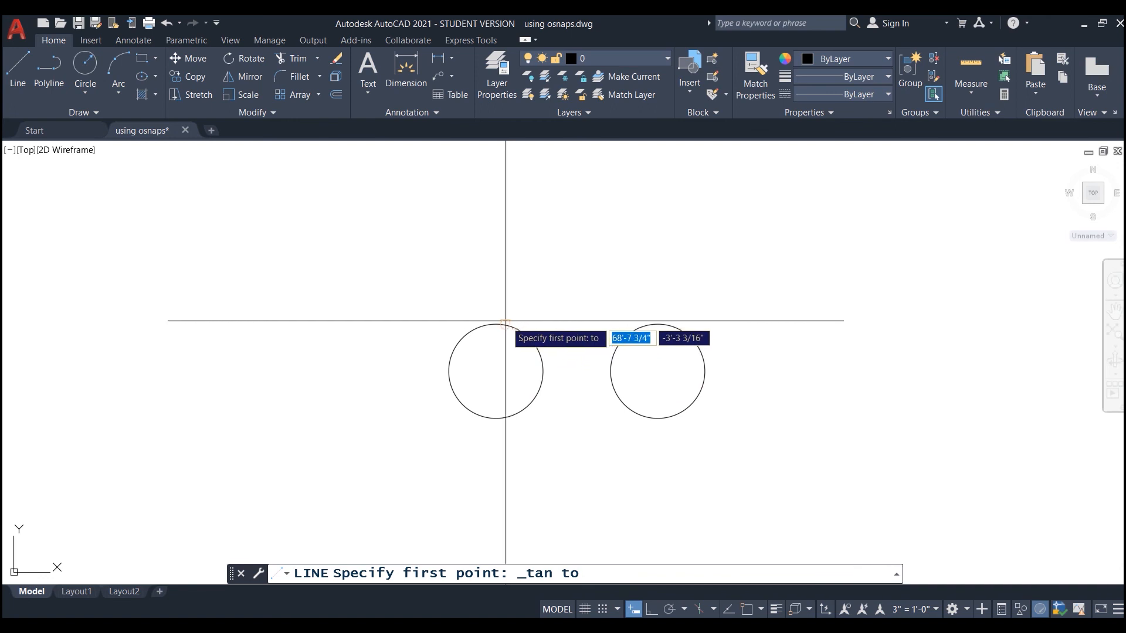
left_click(479, 324)
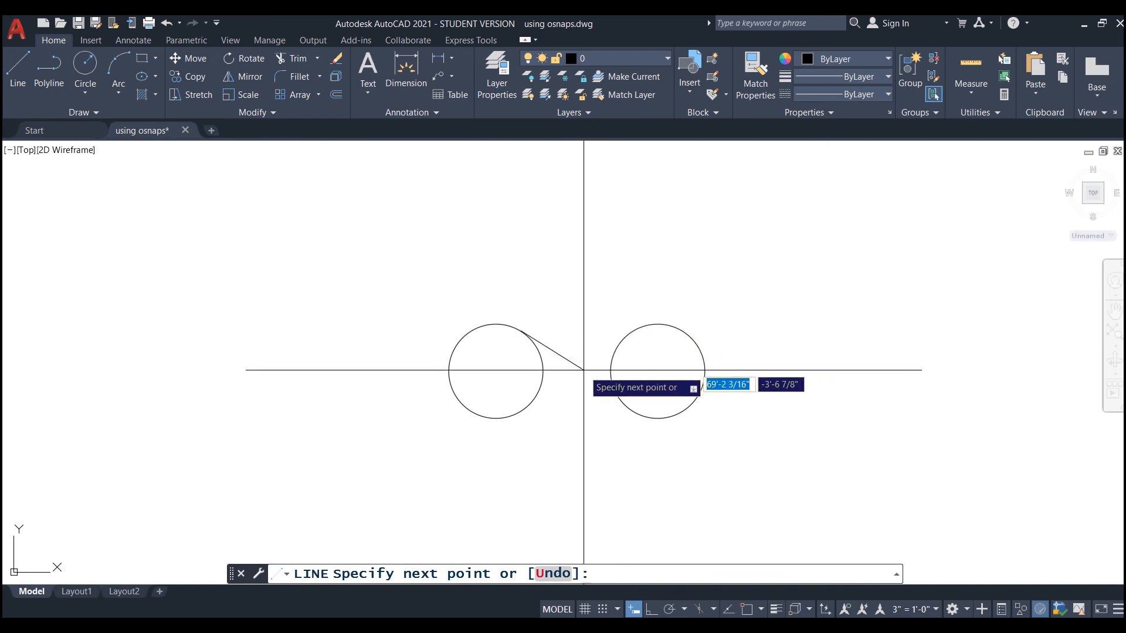
right_click(596, 320, "shift")
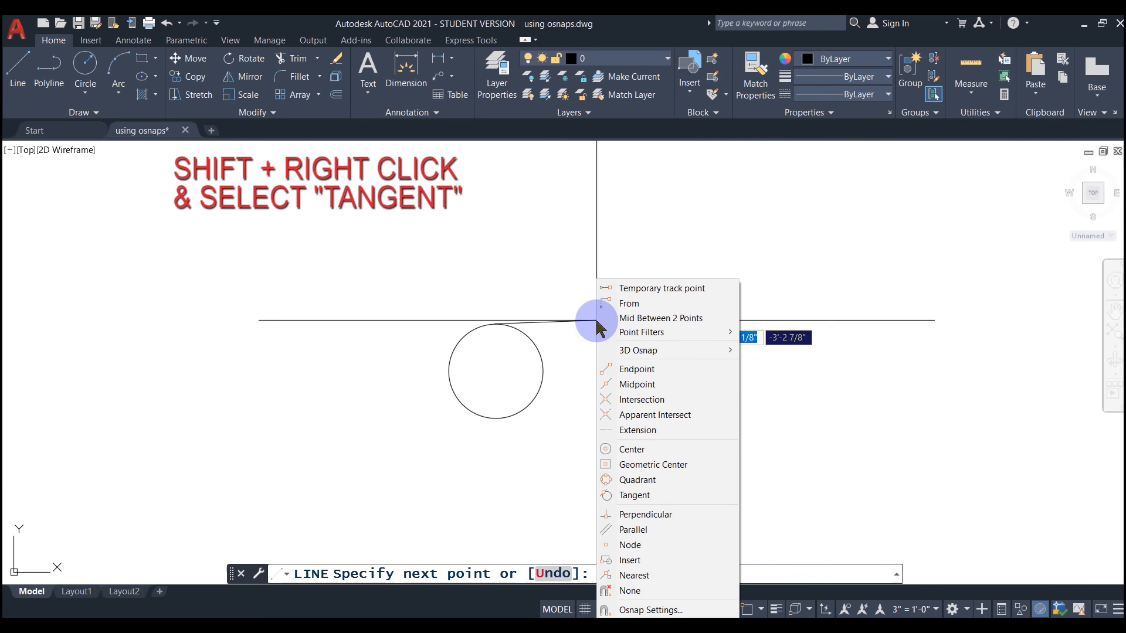
left_click(634, 495)
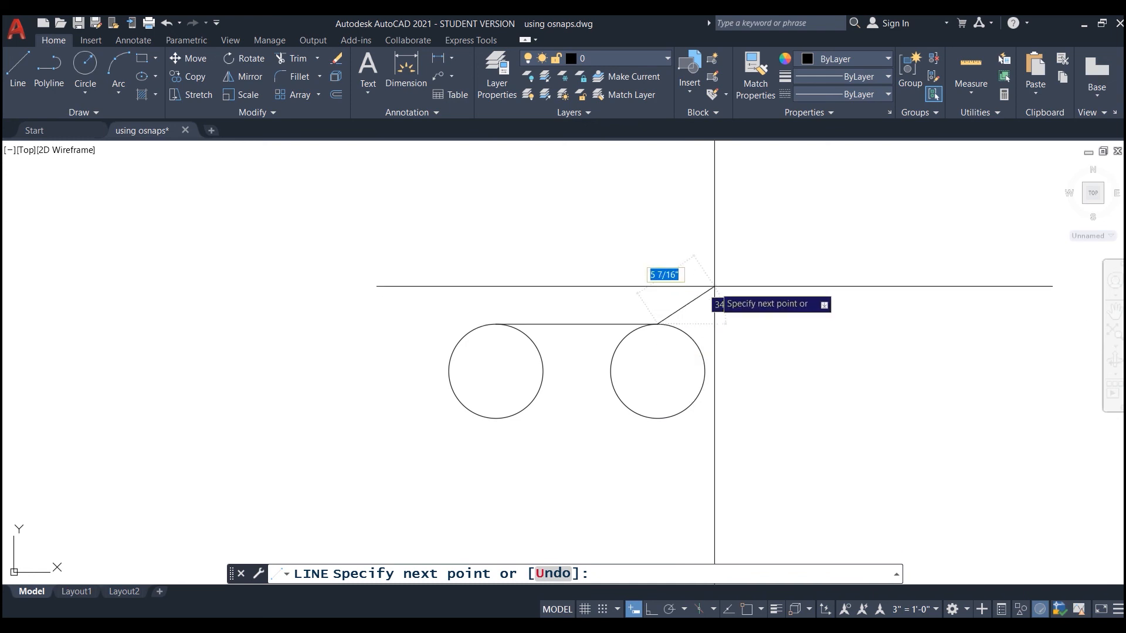
key("Escape")
Step: In the lower tangent exercise, draw a line across the bottoms of the two circles, using Tangent snap for both points
scroll(575, 492, "up", 2)
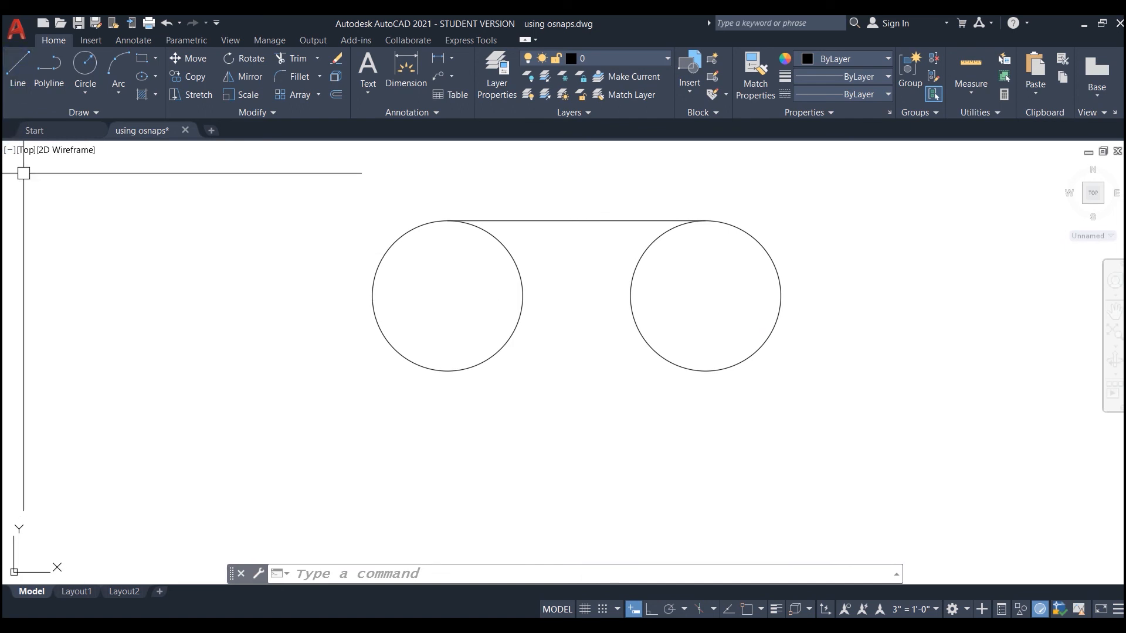
left_click(18, 70)
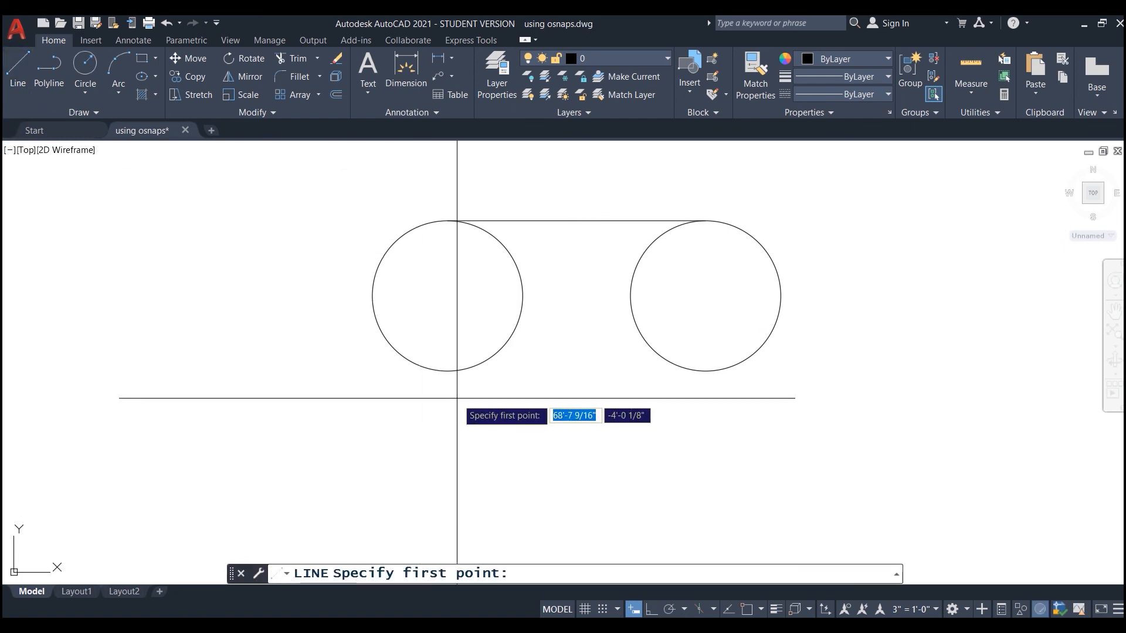
right_click(436, 374, "shift")
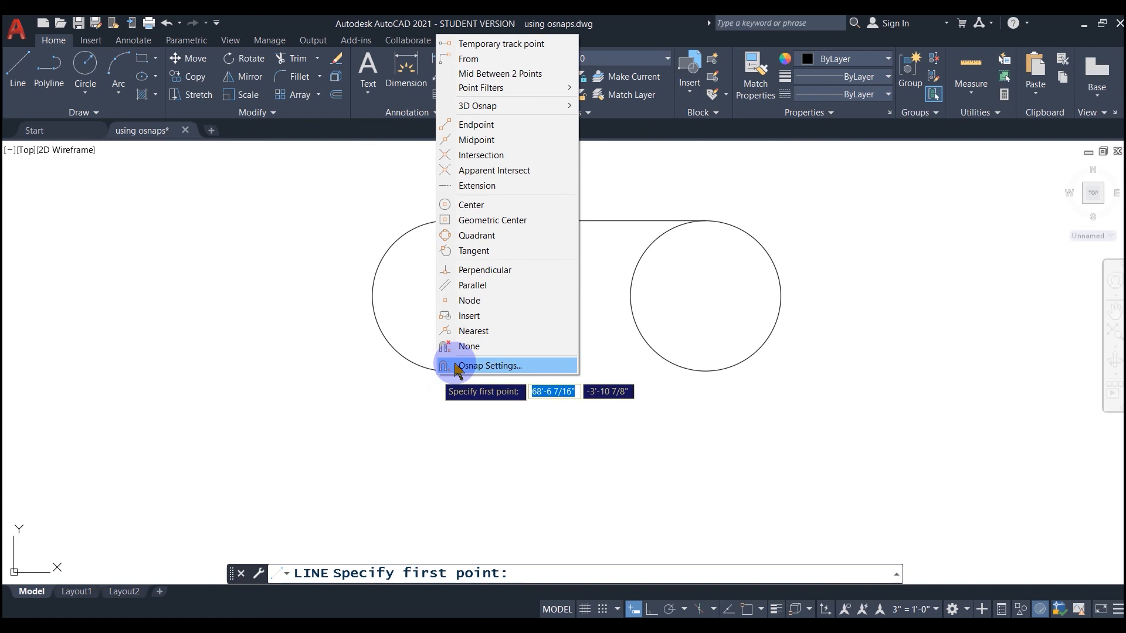
left_click(467, 258)
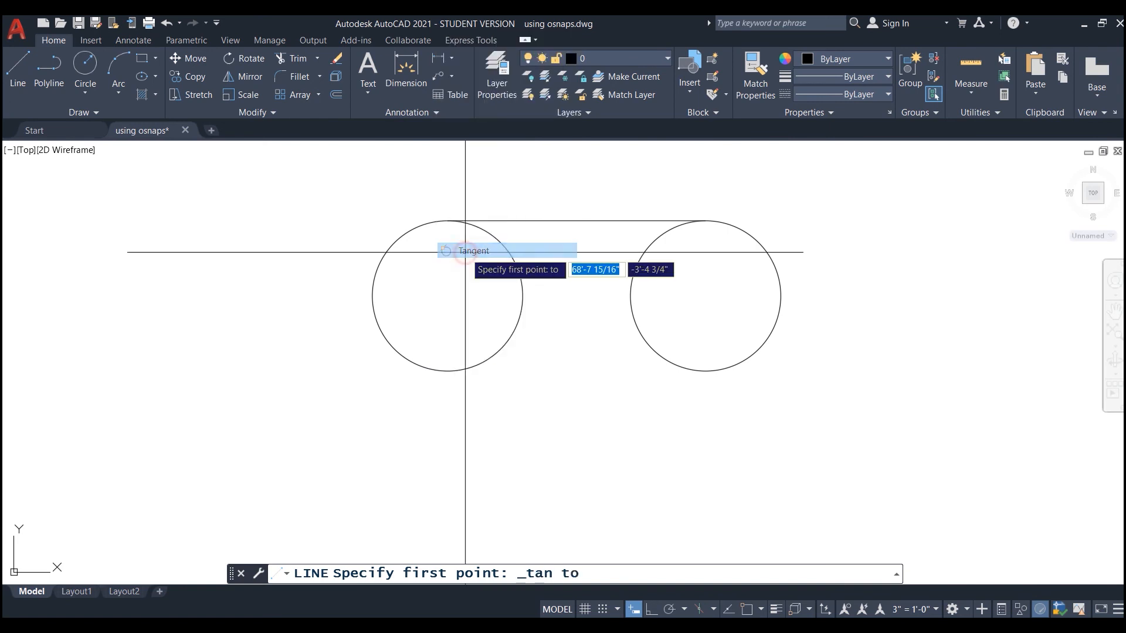
left_click(447, 379)
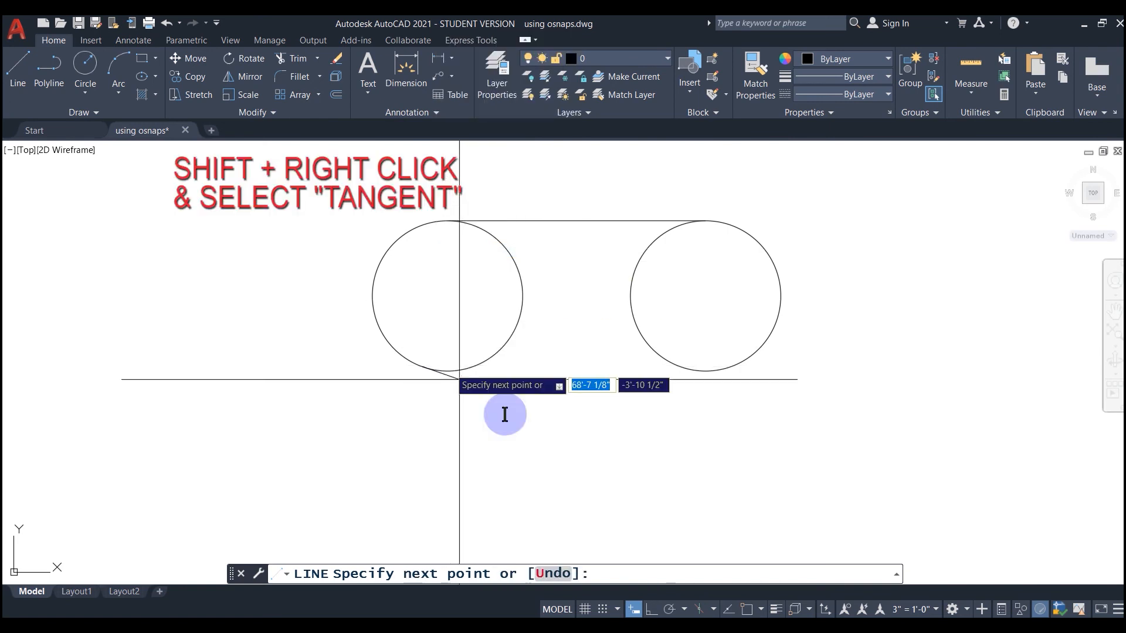
right_click(649, 400, "shift")
left_click(688, 276)
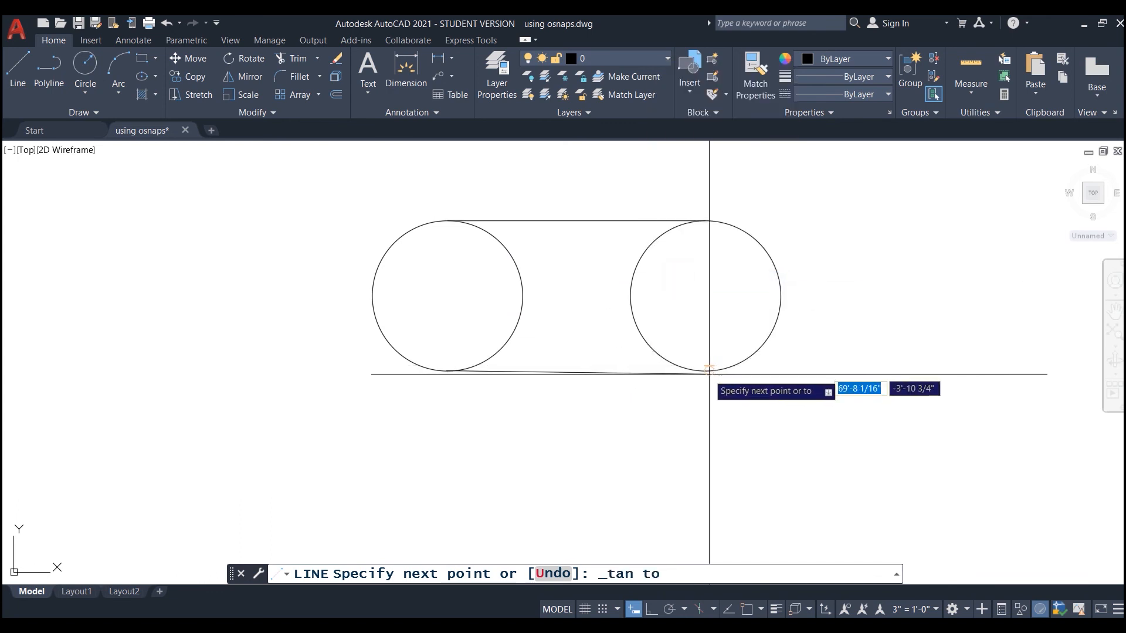
left_click(727, 366)
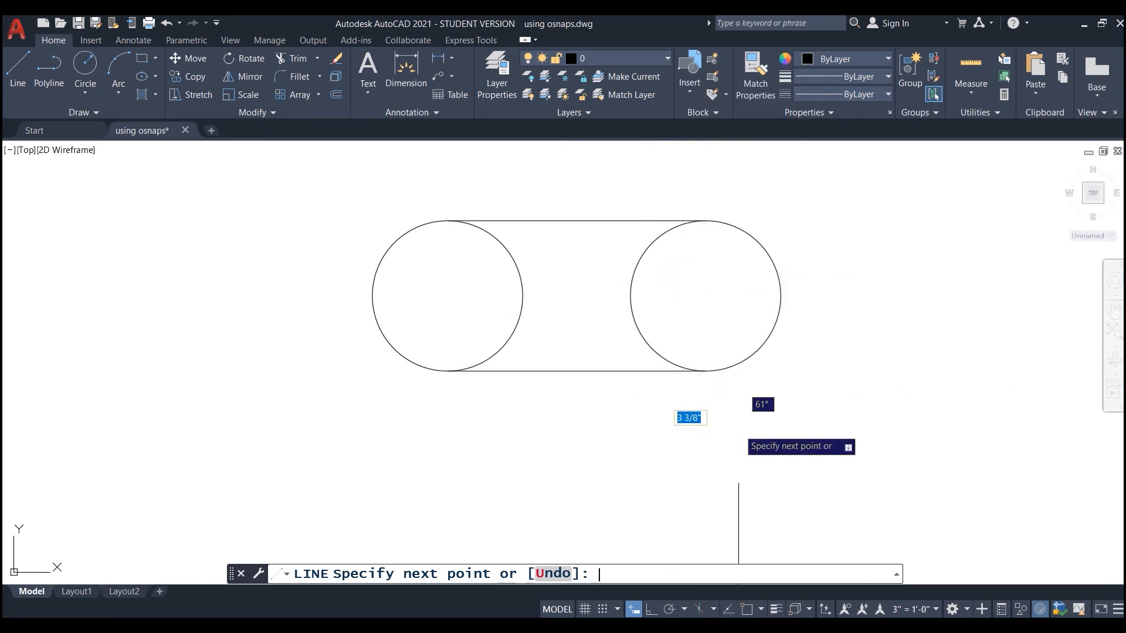
key("Return")
scroll(682, 414, "down", 7)
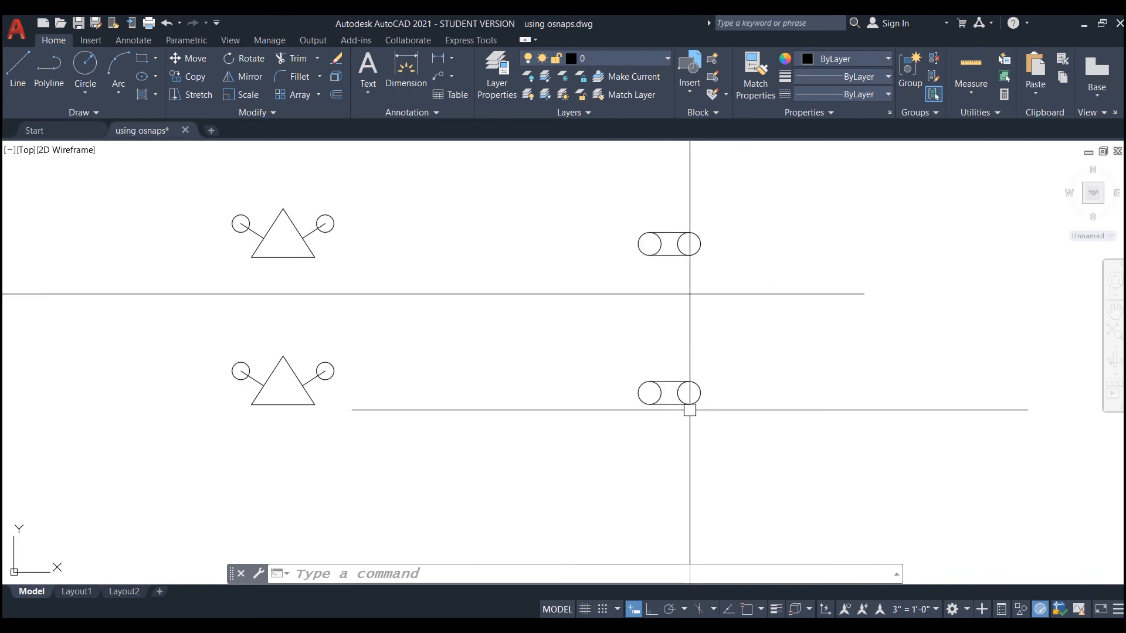
middle_click_drag(669, 429, 932, 398)
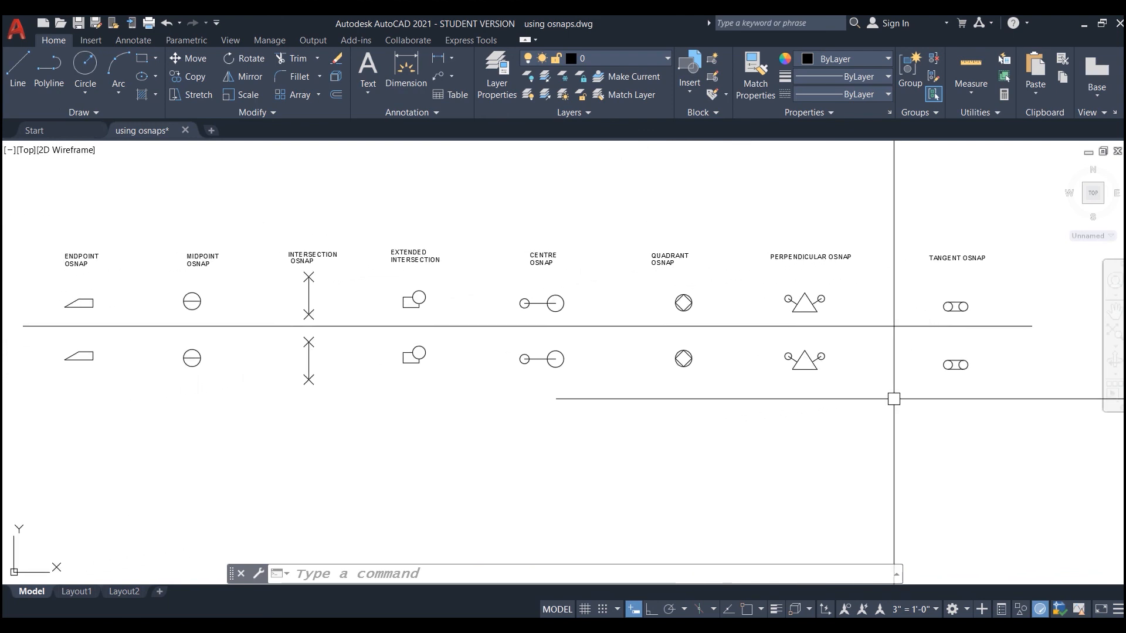